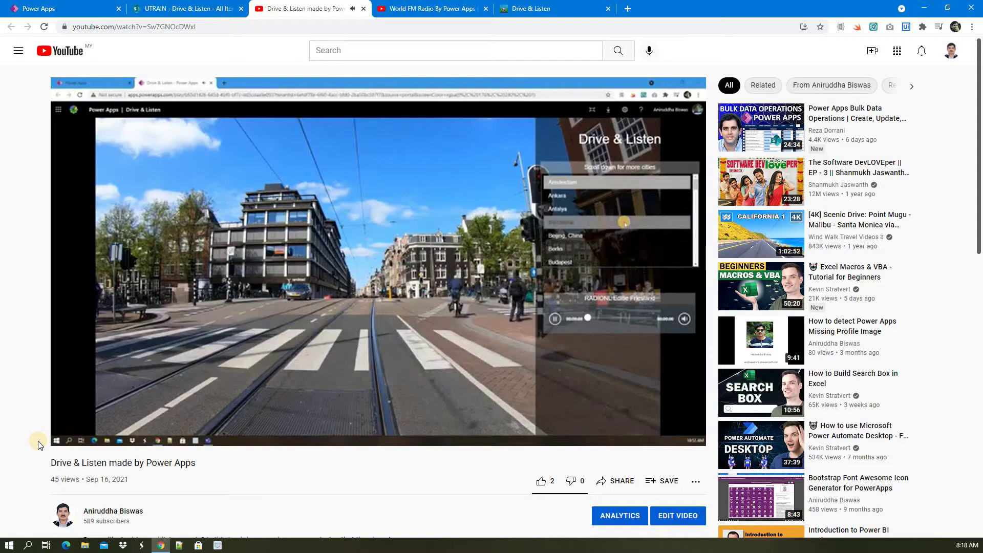
Pause the Drive & Listen demo video and view the video source linked on the original Drive & Listen website.
left_click(68, 434)
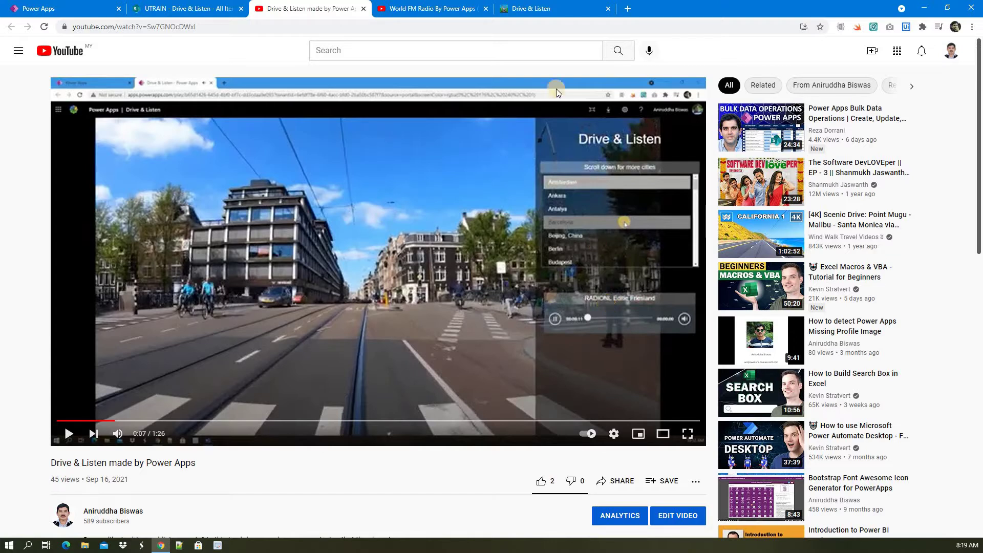
left_click(543, 8)
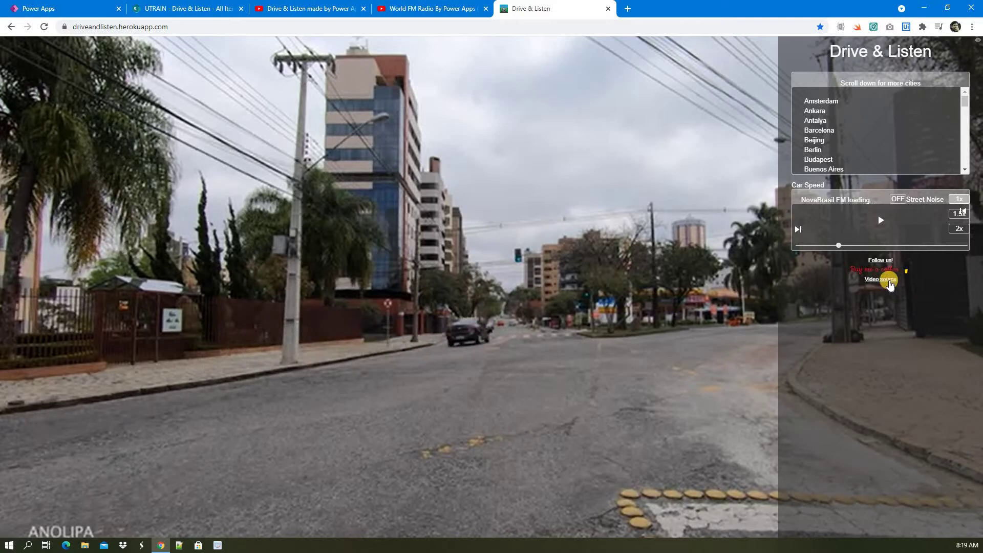
left_click(889, 280)
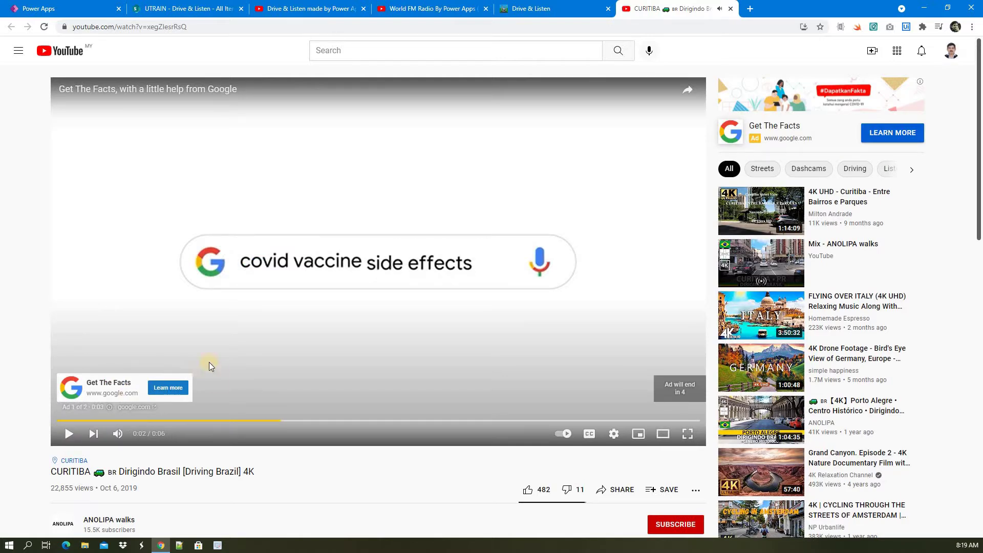
left_click(540, 5)
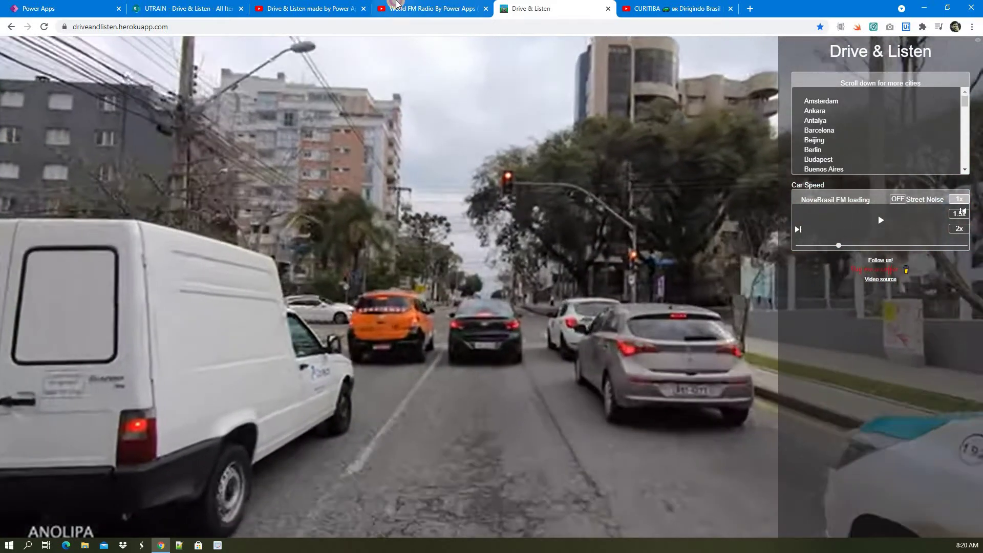
Play the World FM Radio By Power Apps video and skip ahead to about 0:31.
left_click(397, 7)
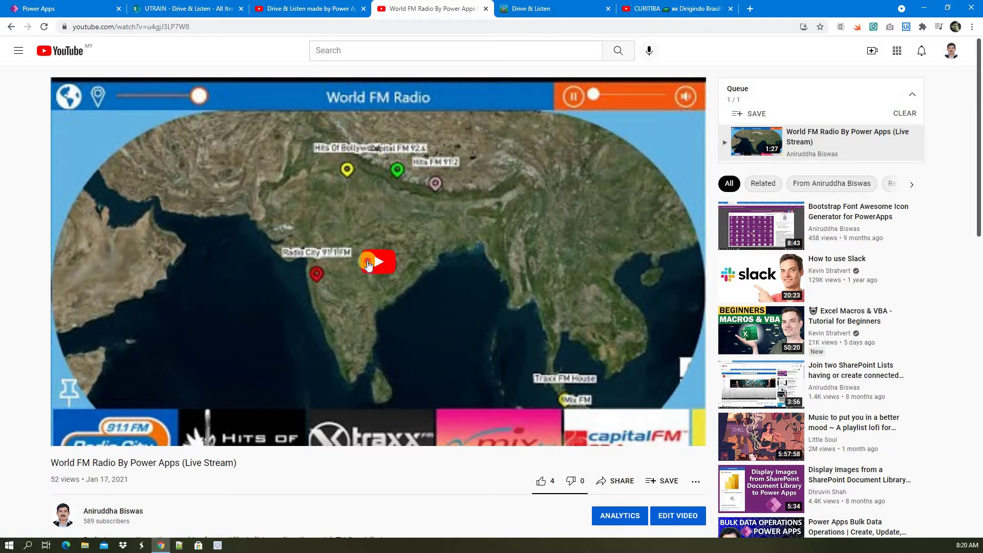
left_click(448, 322)
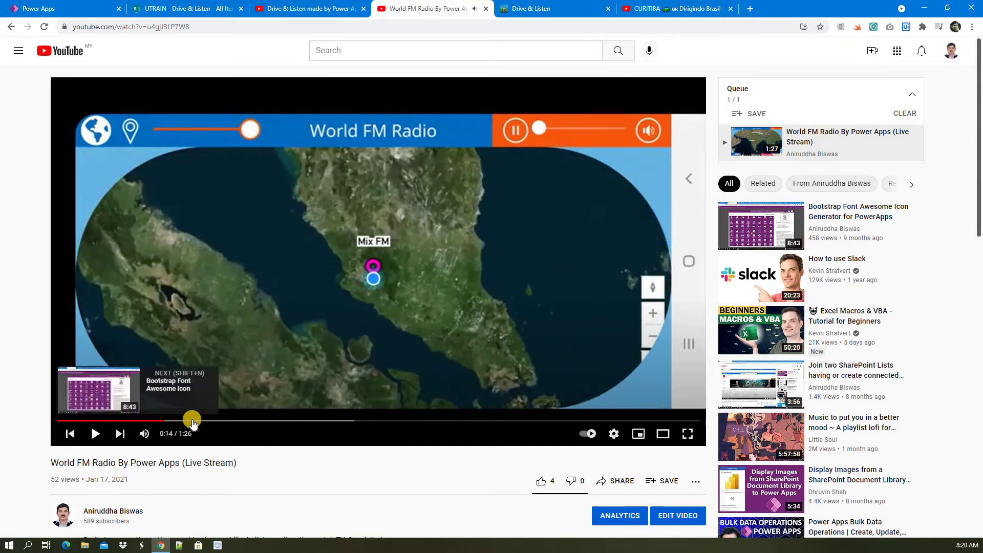
left_click(224, 420)
left_click_drag(237, 421, 292, 423)
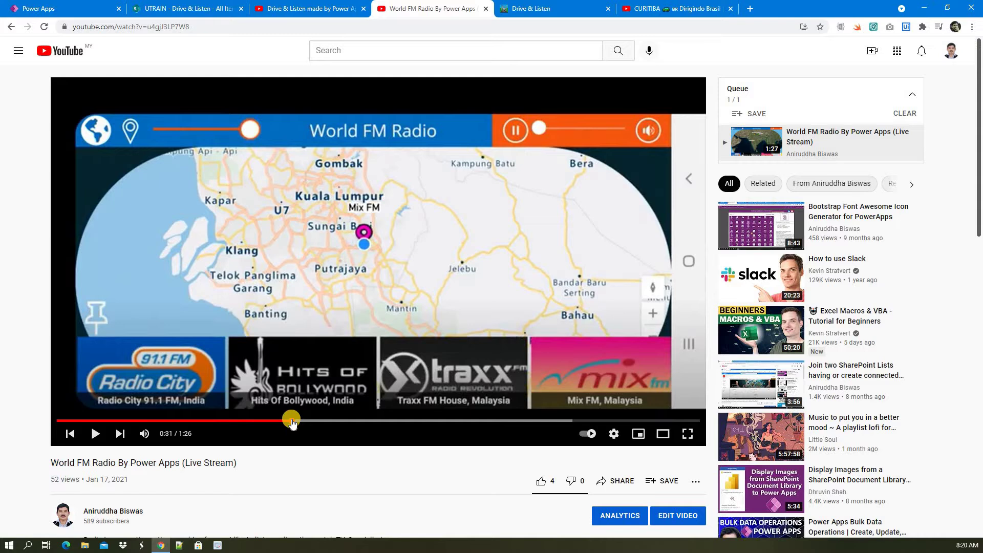
Switch to the Drive & Listen canvas app in Power Apps and compare it with the original website.
left_click(54, 6)
left_click(358, 328)
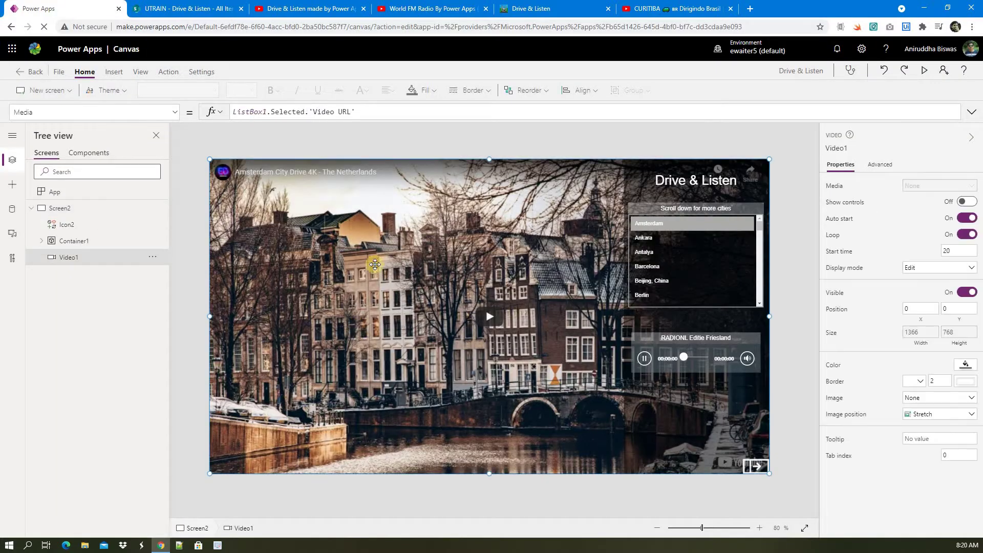
left_click(557, 9)
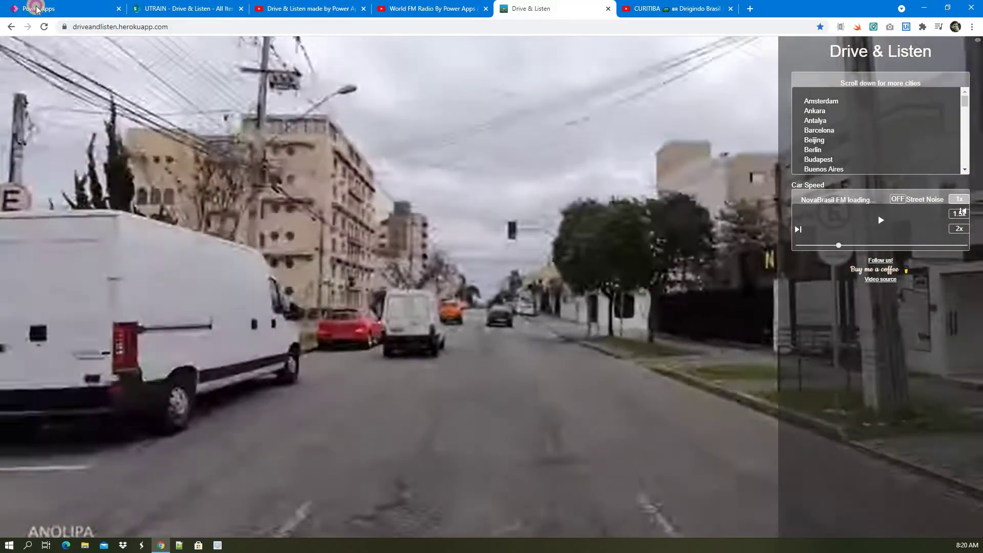
left_click(37, 9)
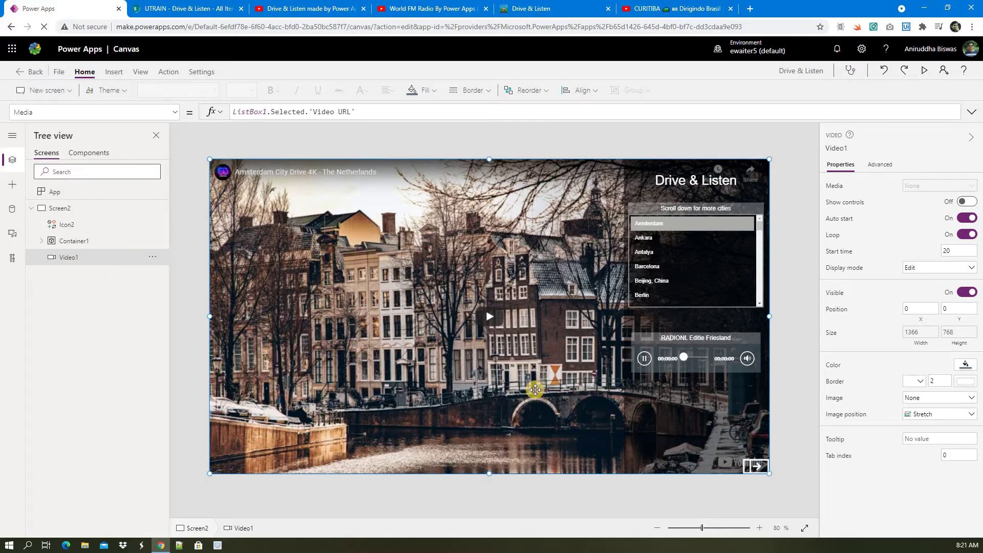
View the media controls that can be inserted into the canvas app, including Video and Audio.
left_click(112, 74)
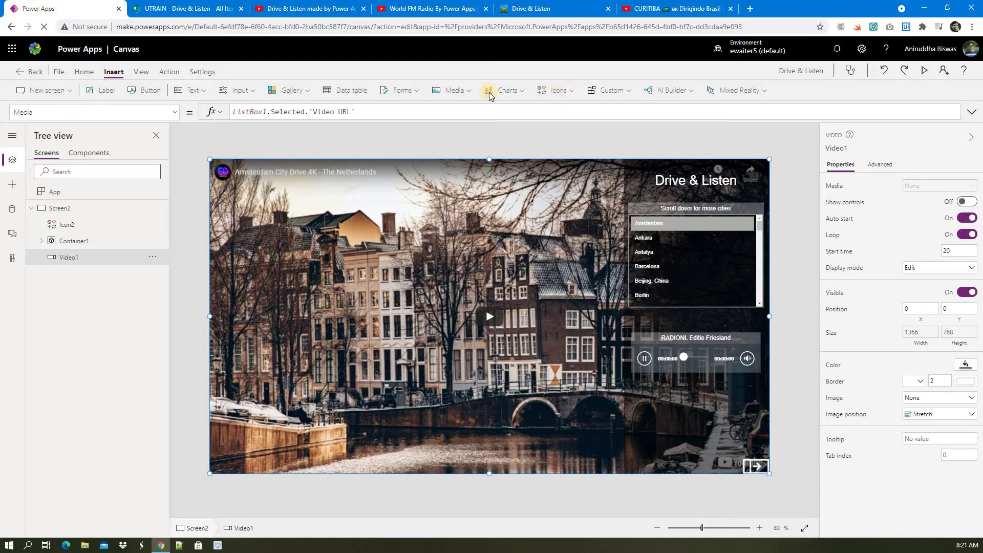
left_click(452, 90)
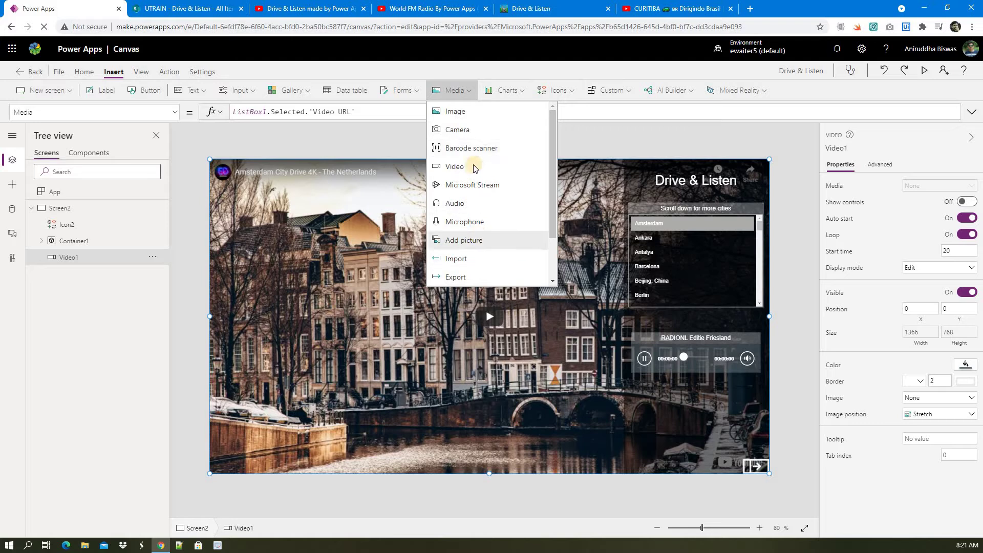
left_click(407, 329)
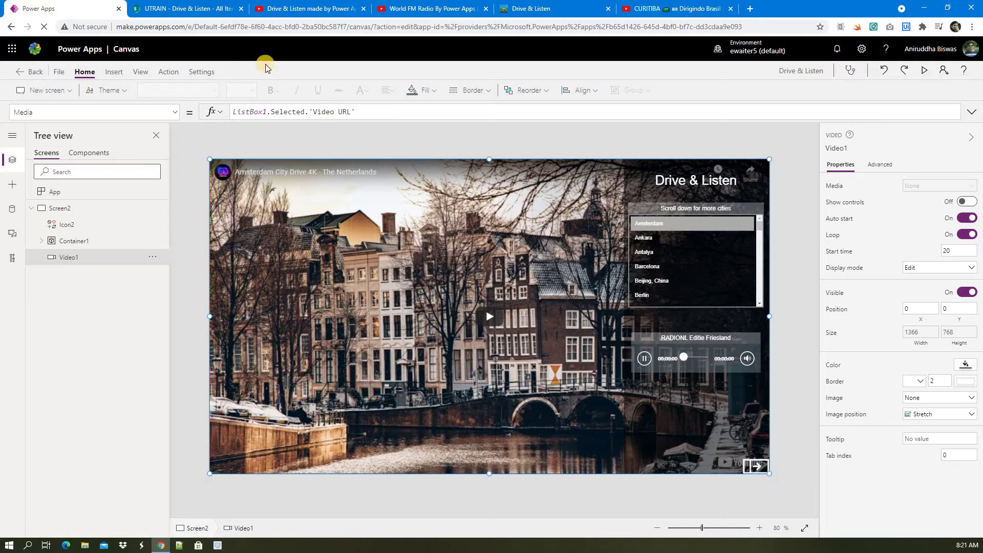
Switch to the SharePoint Drive & Listen list and review its places, video URLs, FM URLs and FM channels.
key("ctrl+Tab")
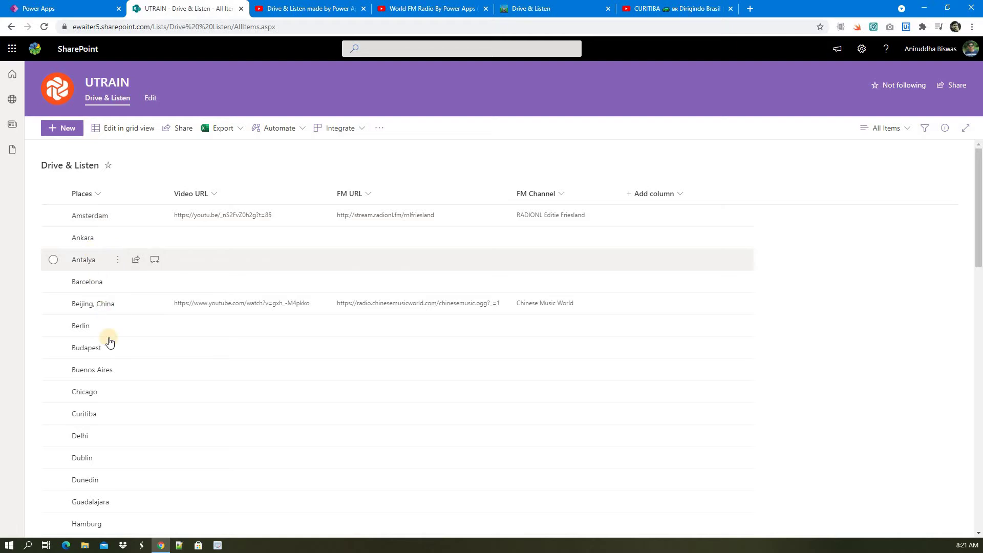
scroll(109, 338, "down", 6)
scroll(108, 337, "up", 6)
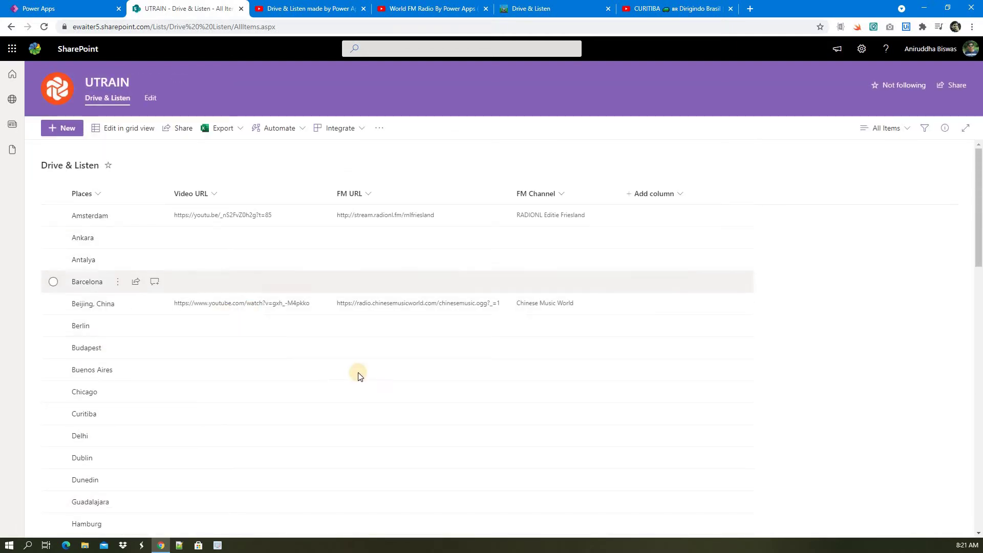
scroll(359, 376, "down", 10)
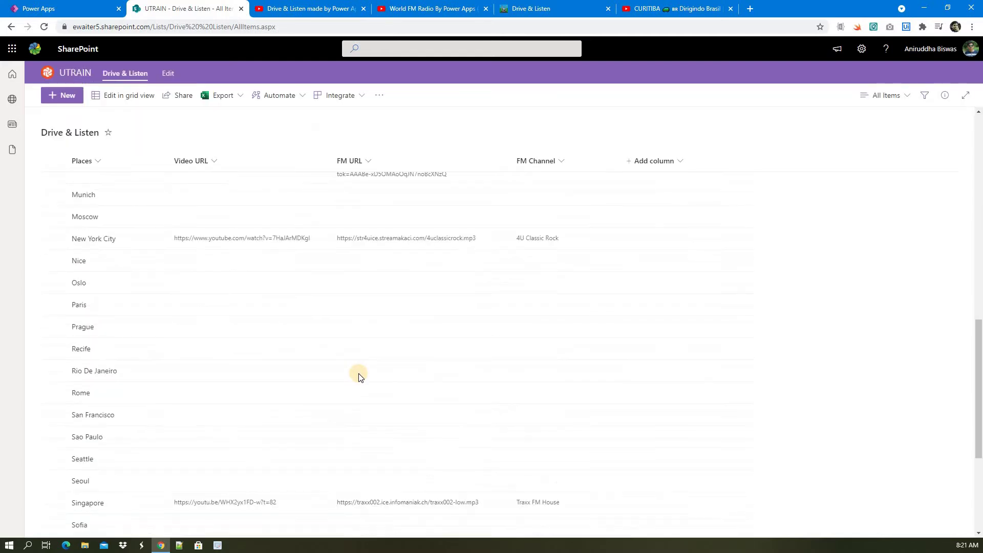
scroll(359, 376, "up", 10)
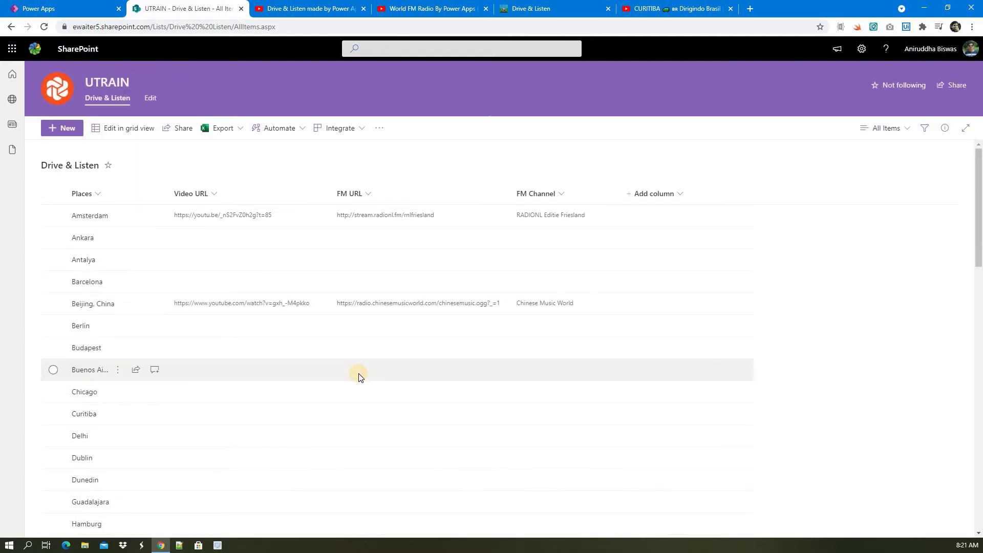
Switch back to Power Apps and check the data sources connected to the app.
left_click(34, 6)
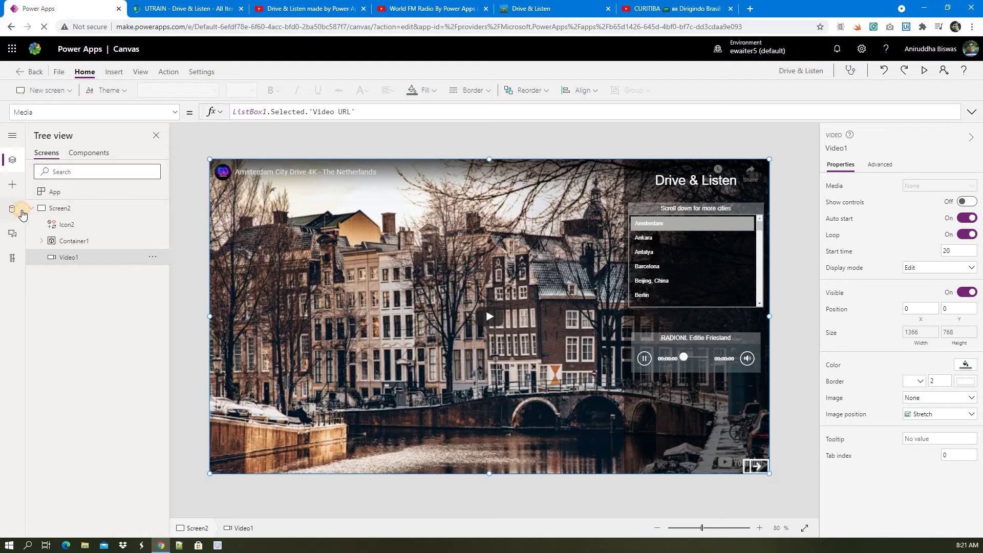
left_click(12, 209)
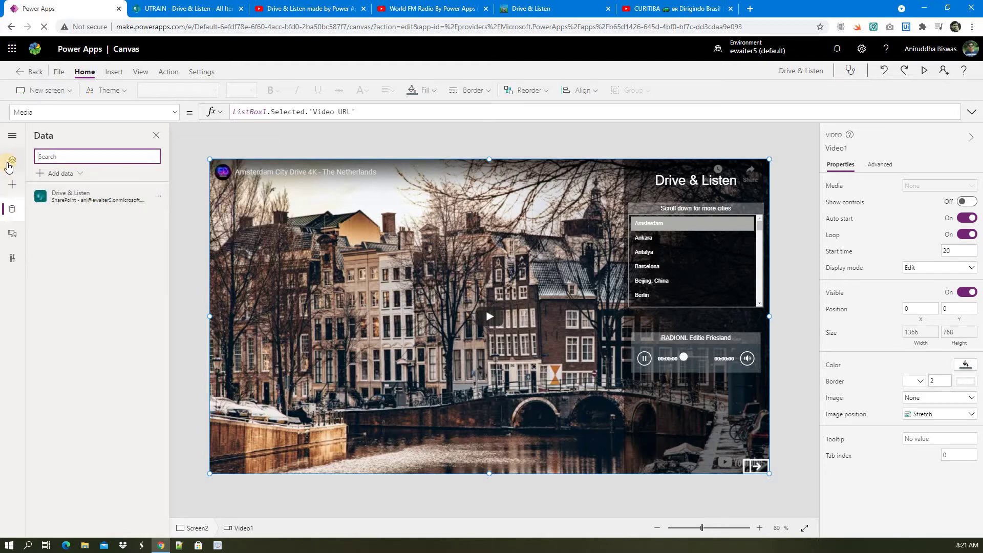
left_click(10, 160)
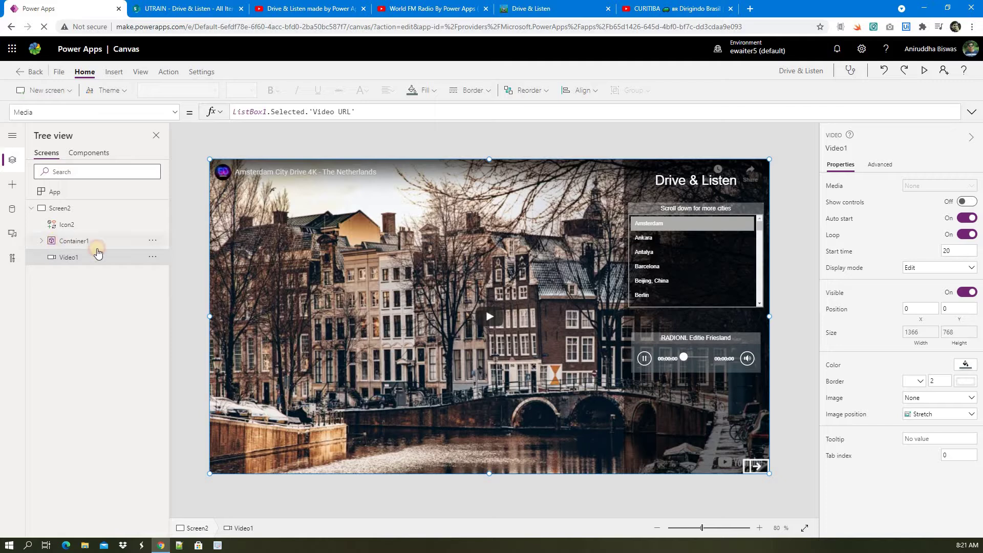
Select Container1 and display the formula of its X property.
left_click(97, 247)
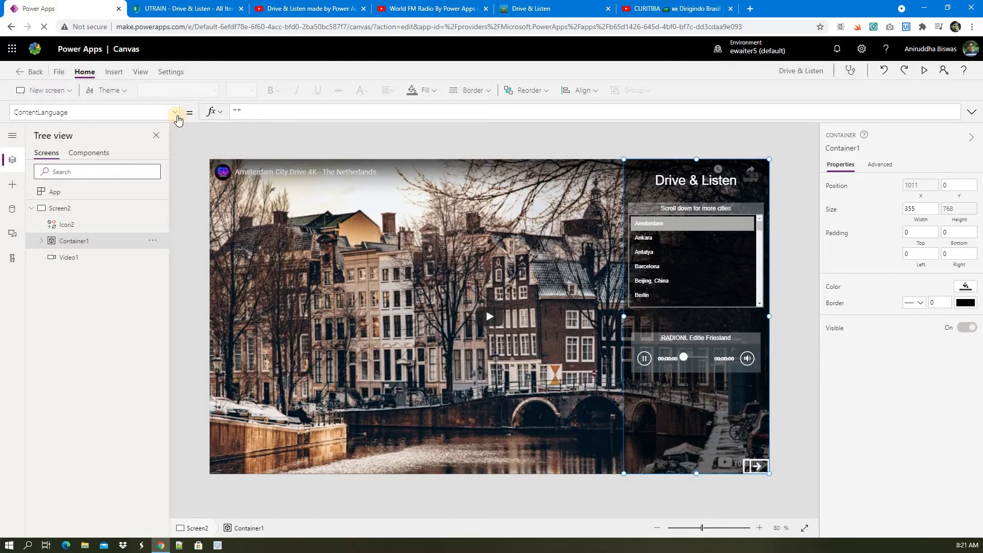
left_click(177, 120)
scroll(59, 287, "down", 3)
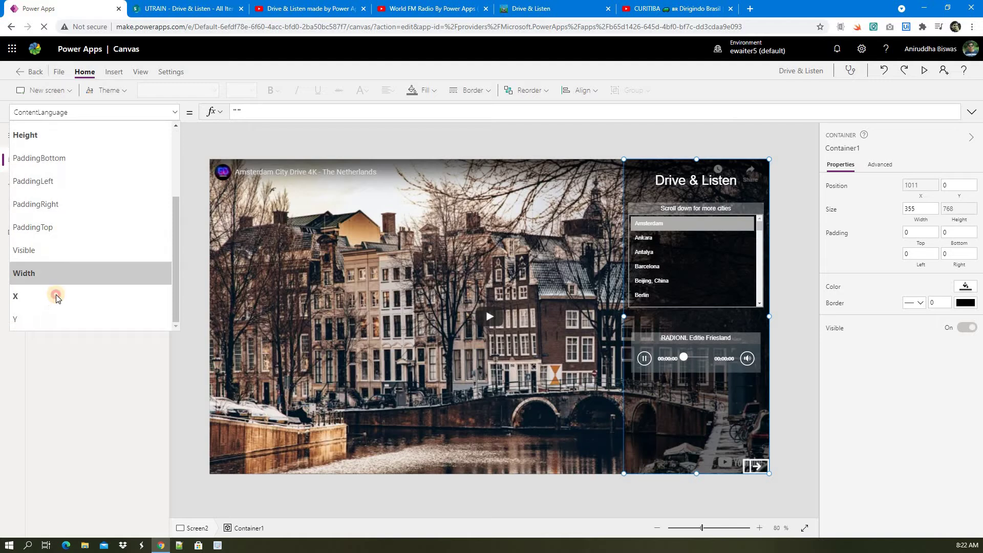
left_click(60, 292)
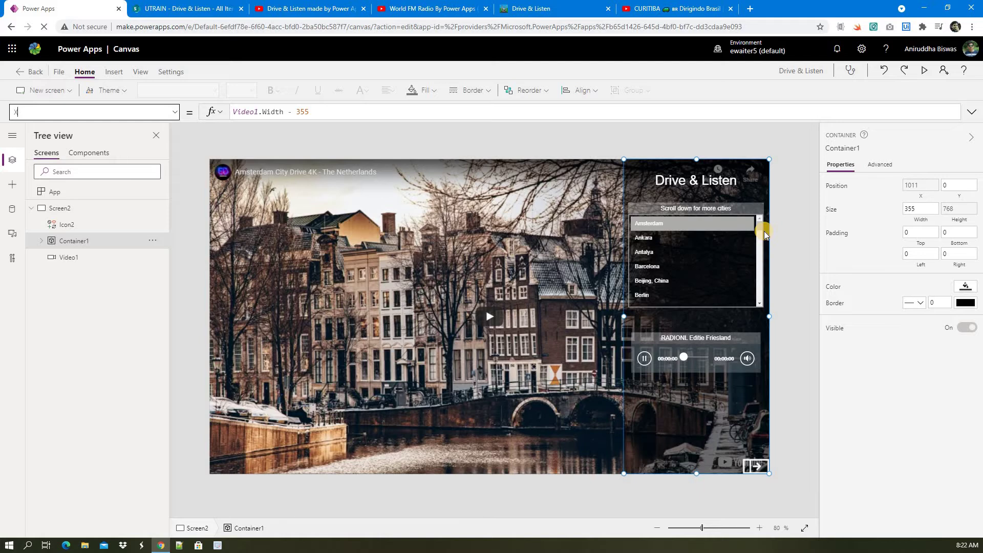
Select the Video1 control and inspect the formulas of its Width and Height properties.
left_click(380, 275)
left_click(175, 112)
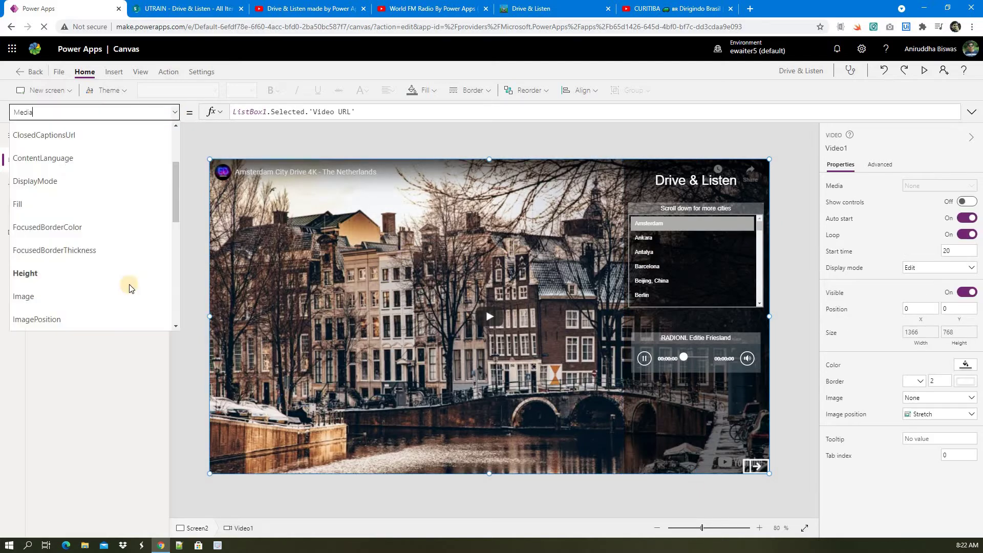
scroll(128, 287, "down", 5)
left_click(115, 309)
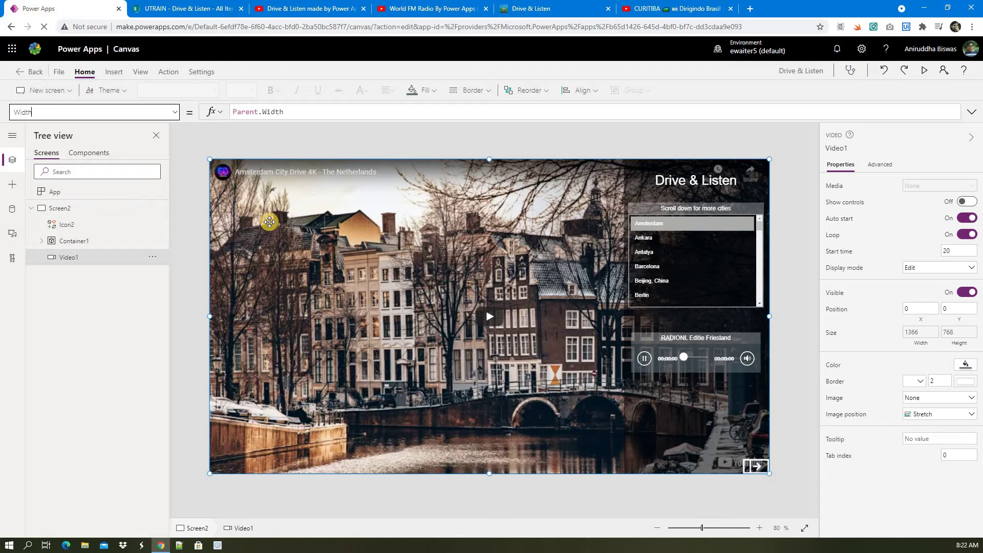
left_click(175, 112)
left_click(174, 113)
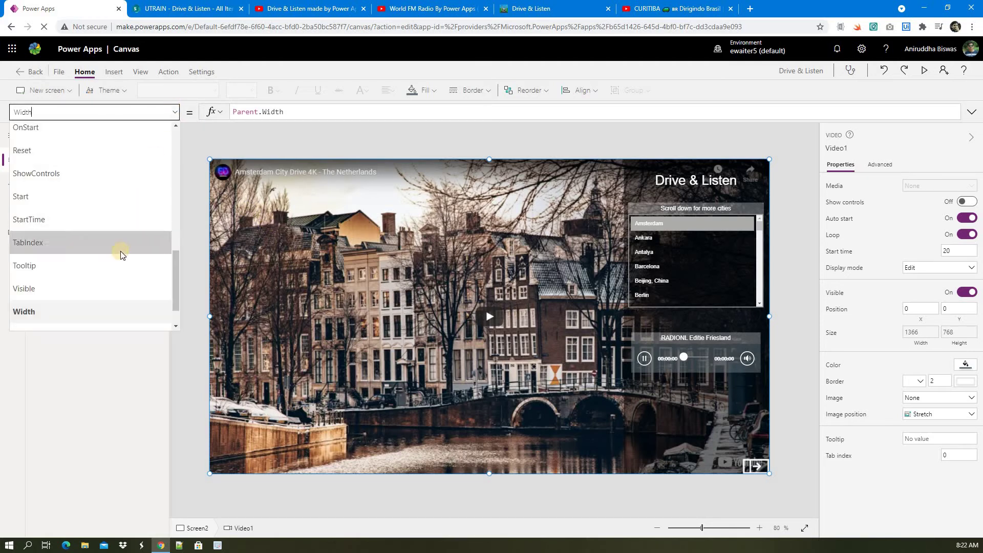
scroll(121, 251, "up", 5)
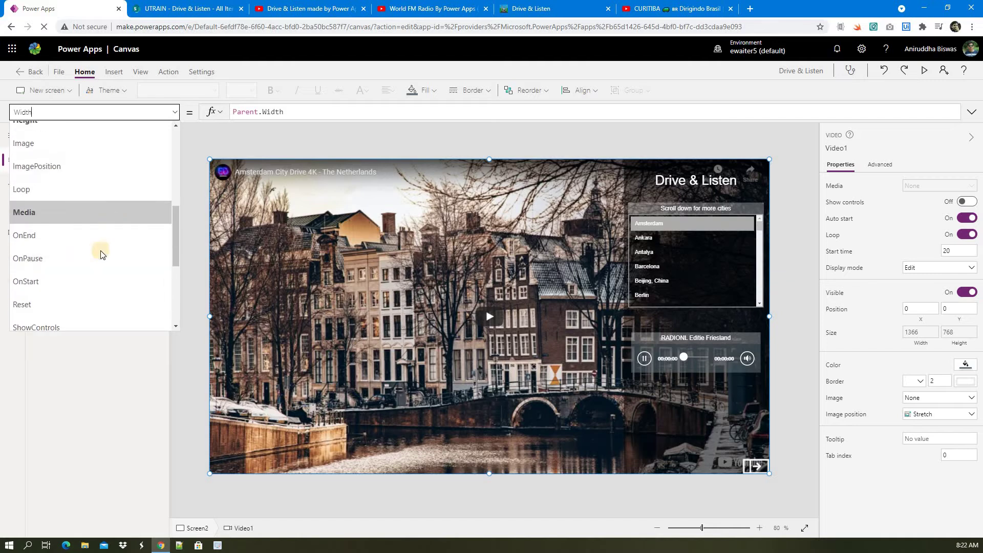
left_click(93, 278)
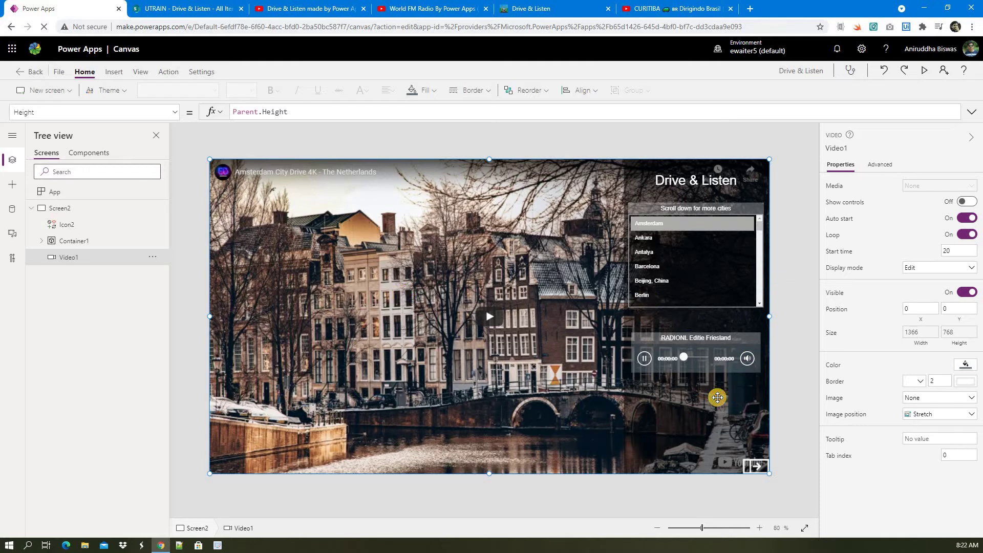
Select Container1 and view the layout controls that can be inserted, including Container.
left_click(89, 241)
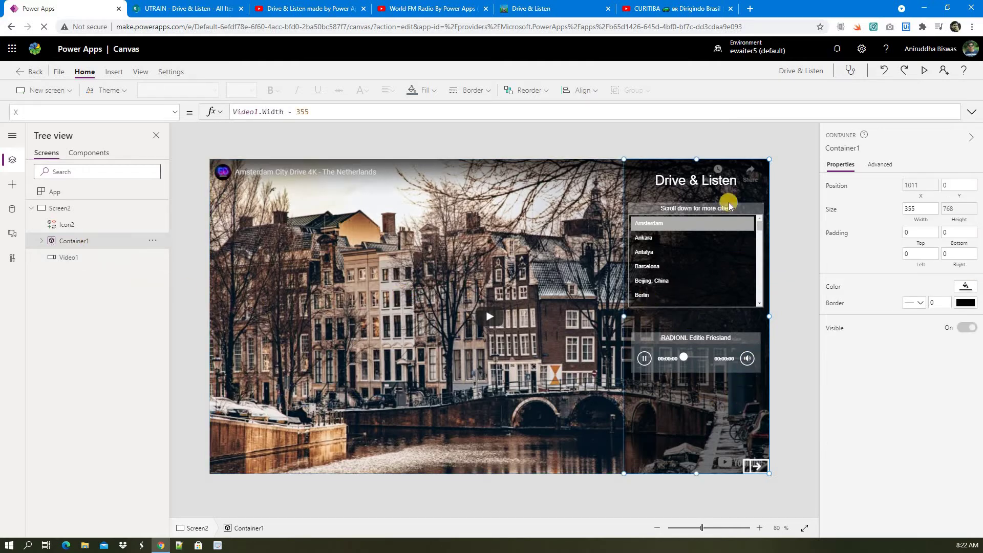
left_click(7, 183)
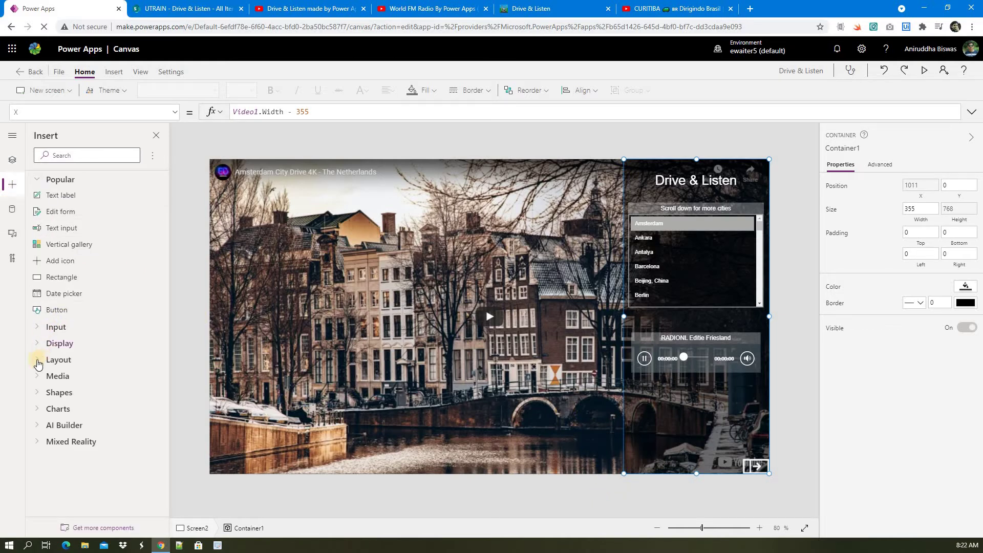
left_click(58, 359)
scroll(51, 394, "down", 2)
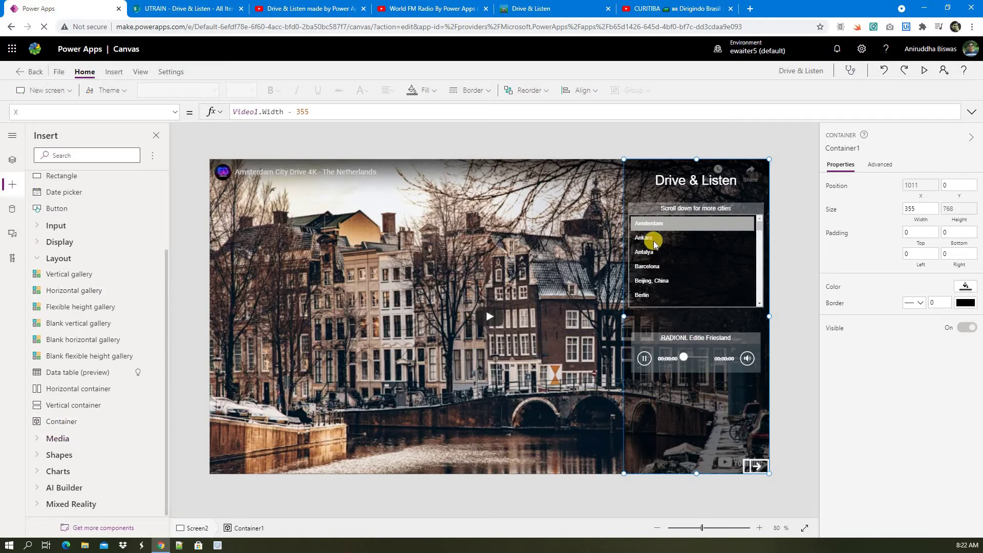
left_click(12, 165)
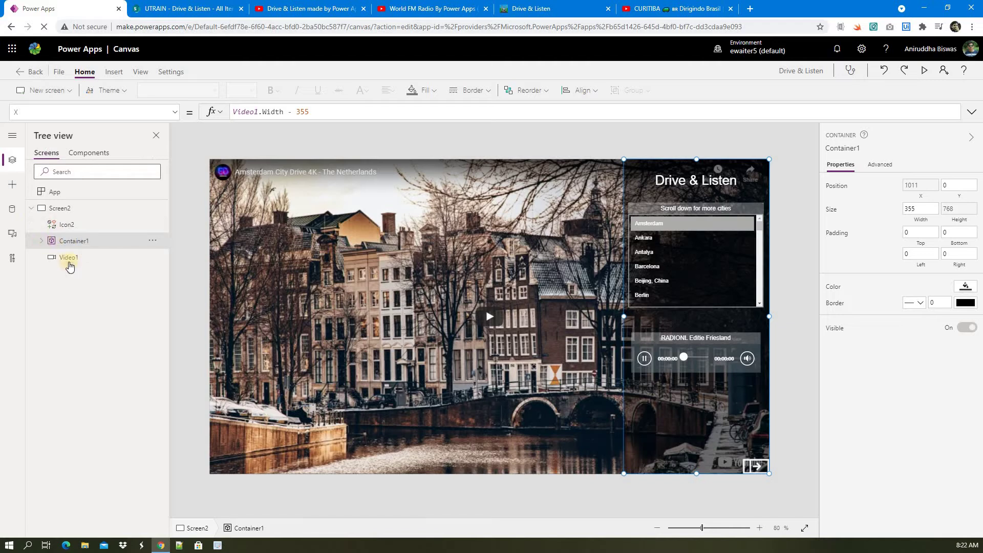
Select the city list box inside Container1 and show the input controls that can be inserted, including List box.
left_click(704, 270)
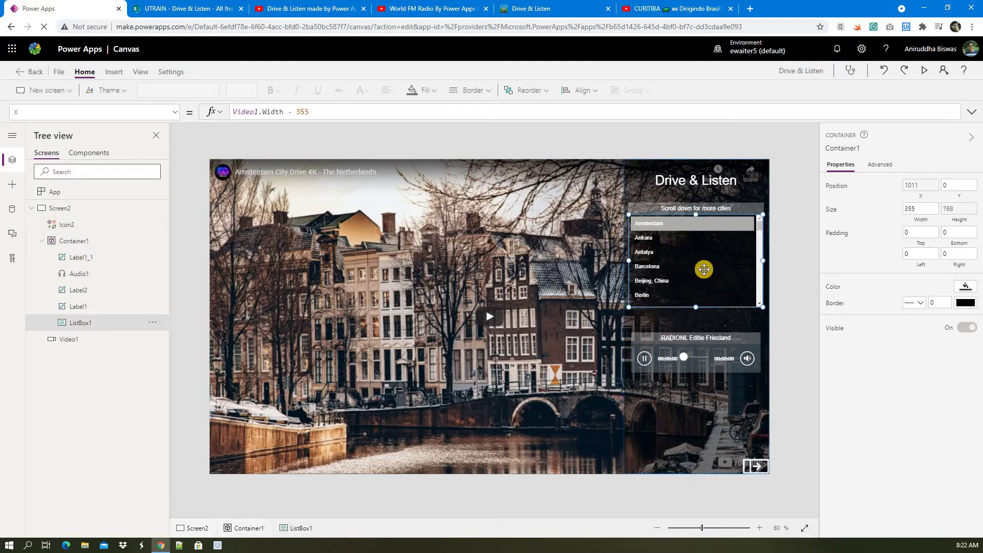
left_click(113, 72)
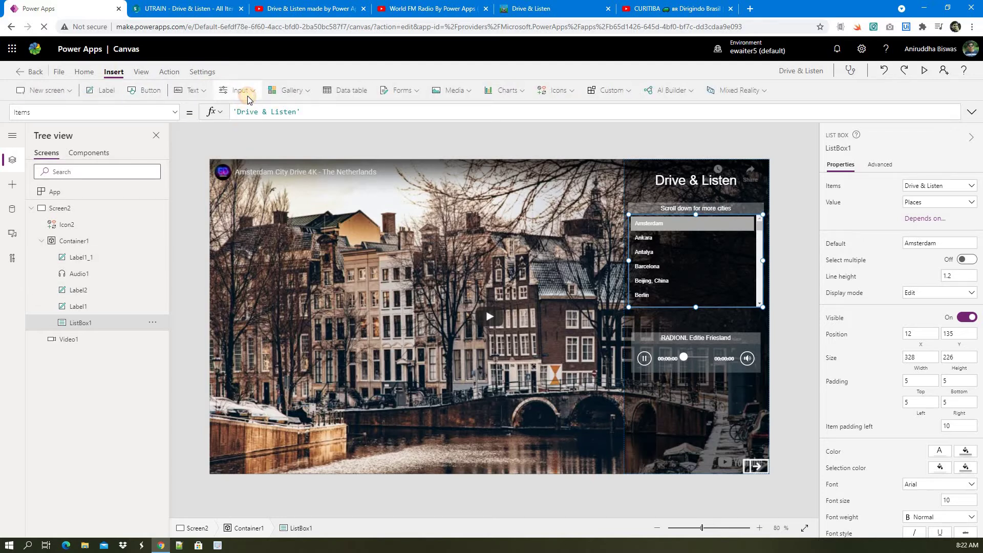
left_click(247, 95)
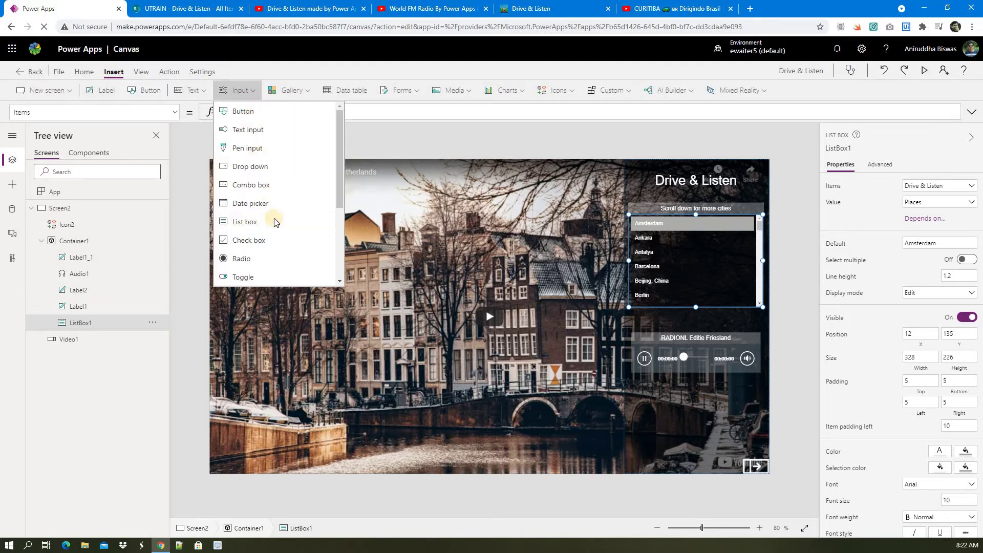
Examine the column choices for the city list box's Value setting and compare them with the Drive & Listen SharePoint list.
left_click(692, 270)
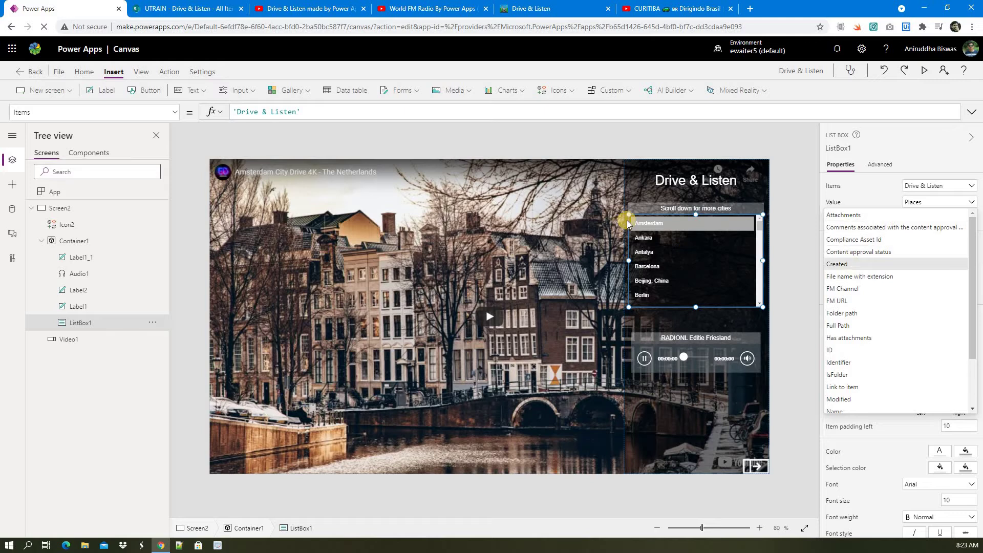
left_click(873, 198)
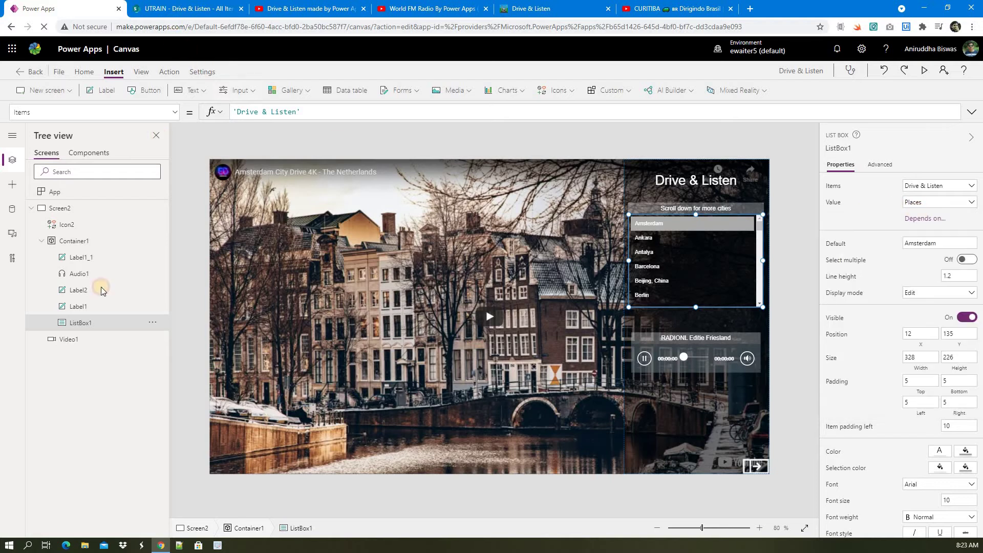
left_click(177, 9)
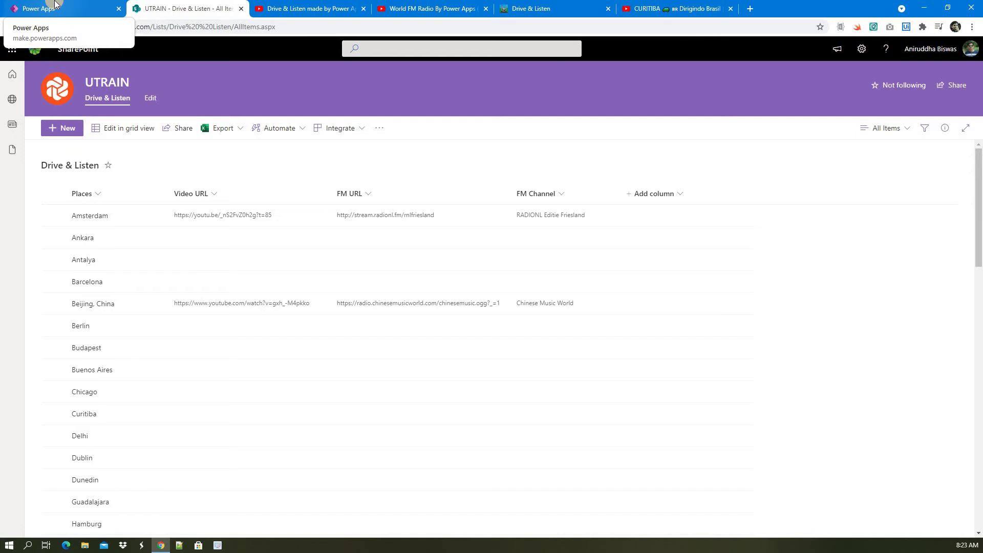
key("ctrl+1")
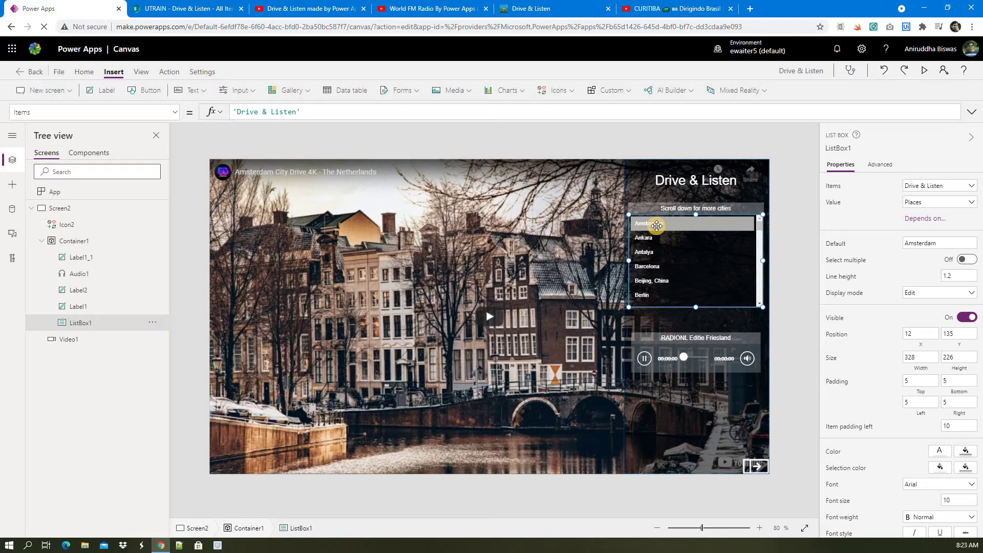
Show the Media formula of the Video1 control and check the matching Video URL column in the SharePoint list.
left_click(328, 245)
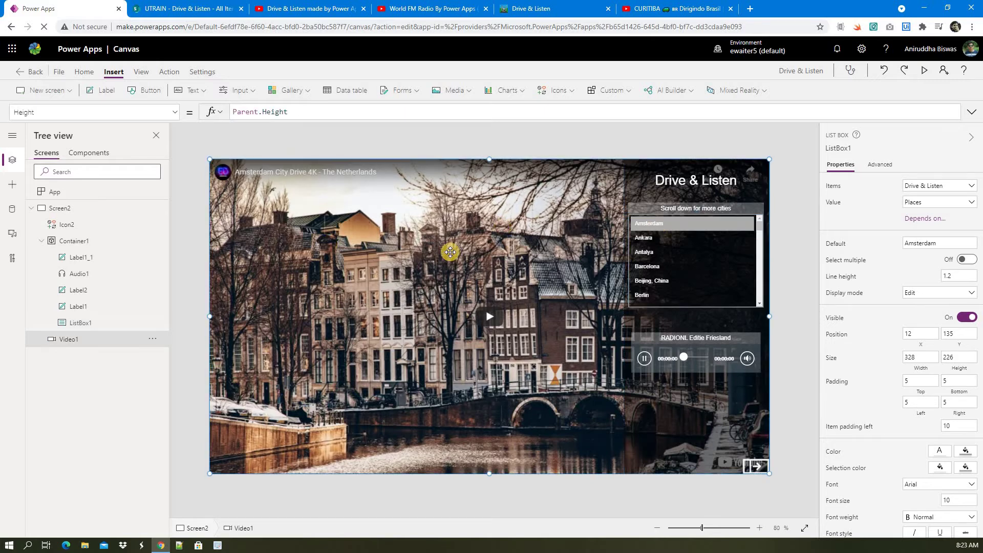
left_click(174, 111)
scroll(140, 235, "up", 3)
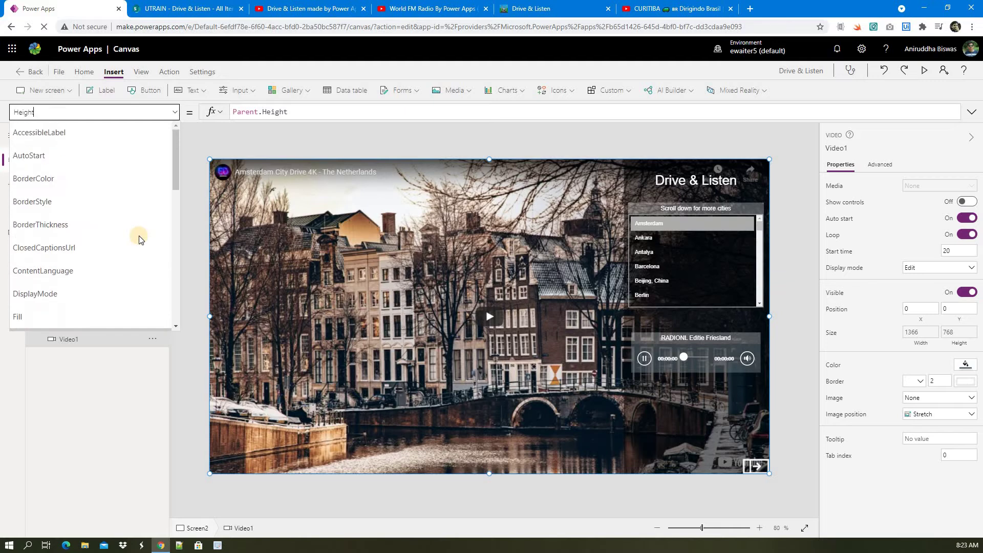
scroll(139, 236, "down", 5)
left_click(137, 221)
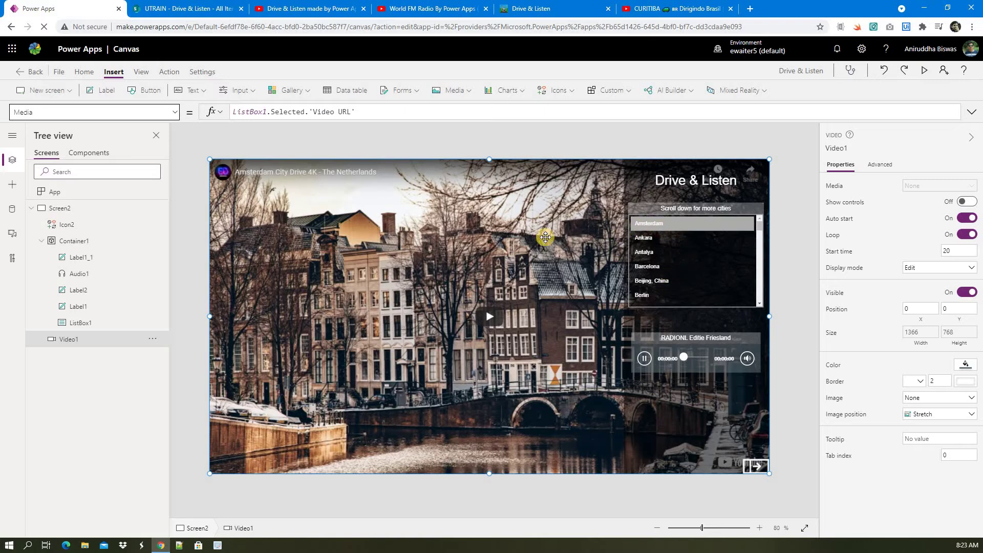
left_click(192, 4)
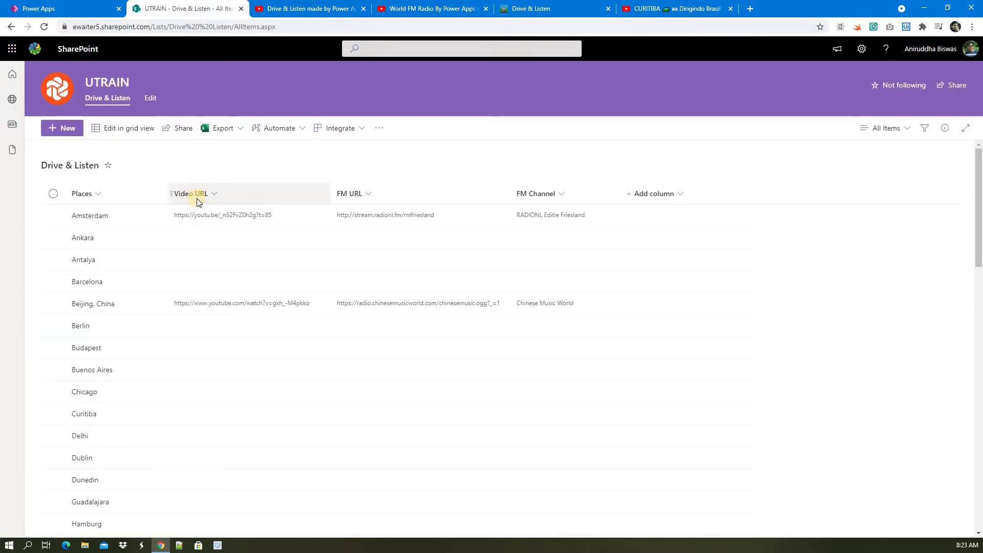
left_click(79, 4)
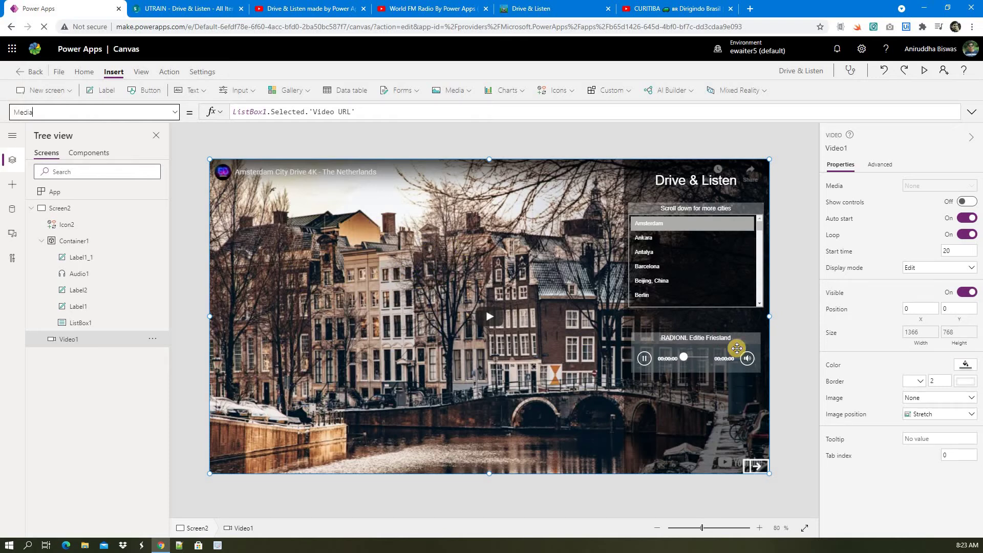
Inspect the Media formula of the Audio1 control and view the media controls that can be inserted, including Audio.
left_click(781, 358)
left_click(681, 365)
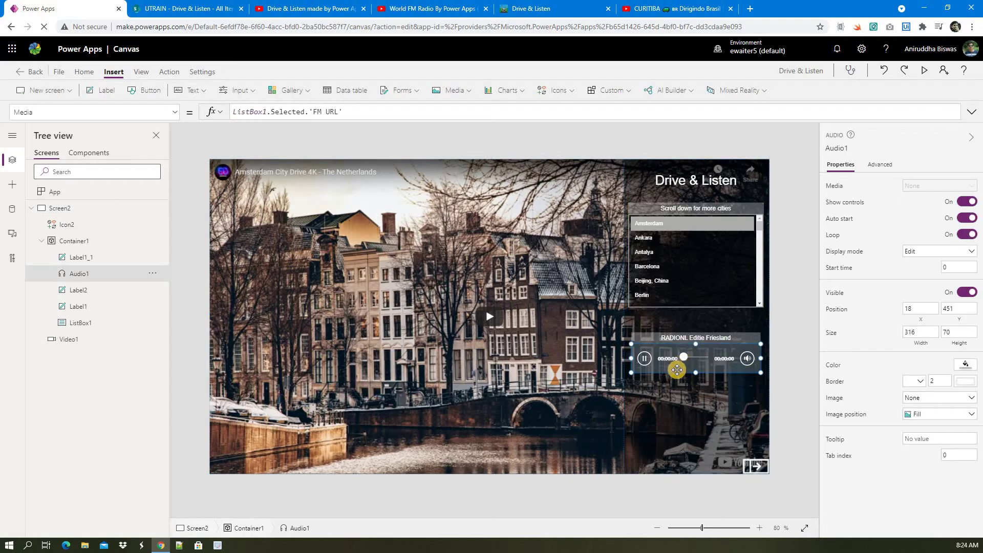
left_click(455, 92)
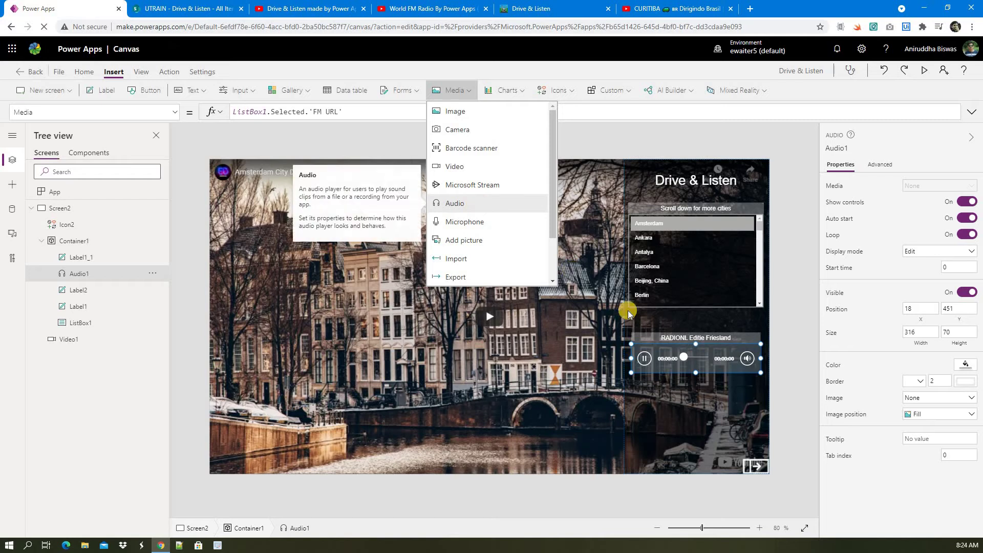
left_click(755, 364)
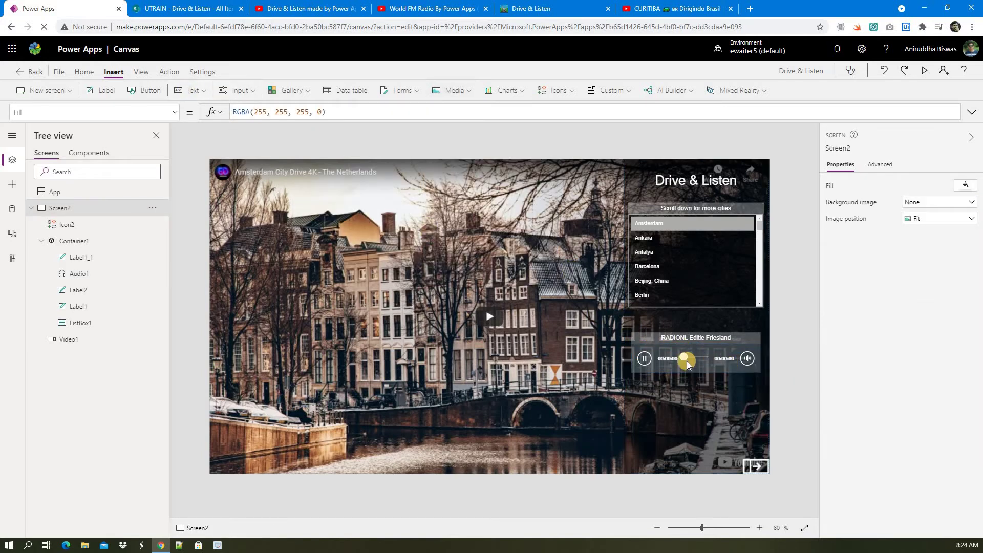
left_click(634, 347)
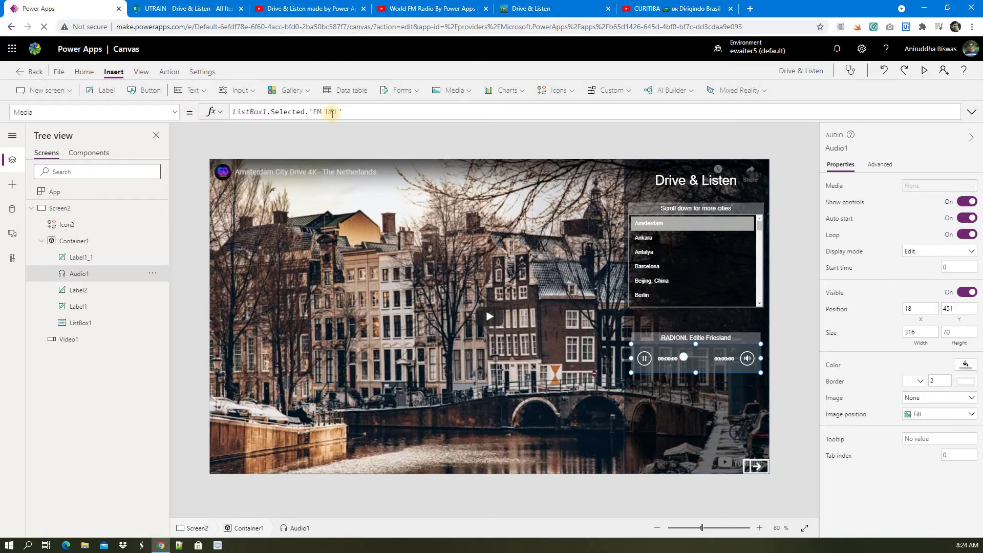
Try a Fill of RGBA(255, 0, 0, .5) on Container1 and restore it to RGBA(0, 0, 0, .5).
left_click(667, 414)
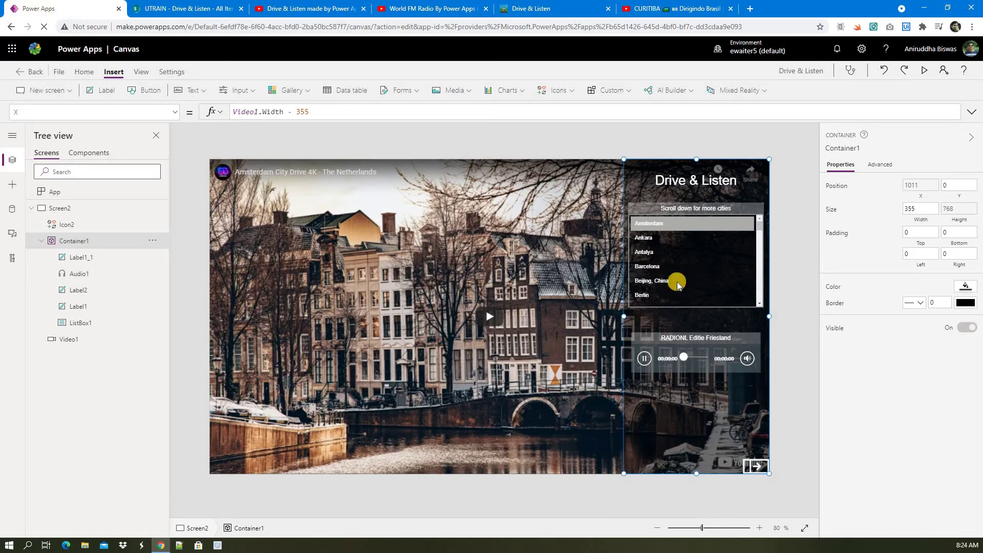
left_click(877, 165)
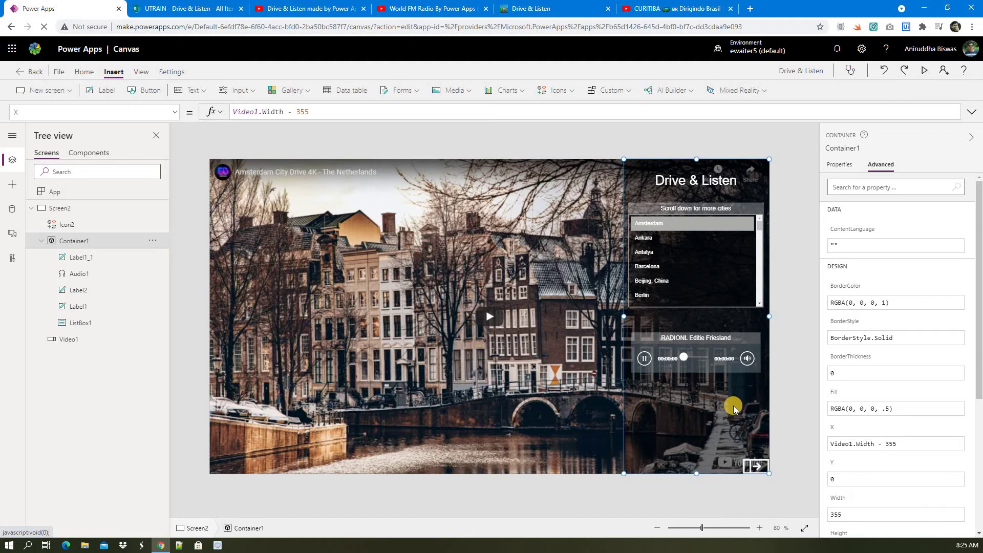
left_click(850, 409)
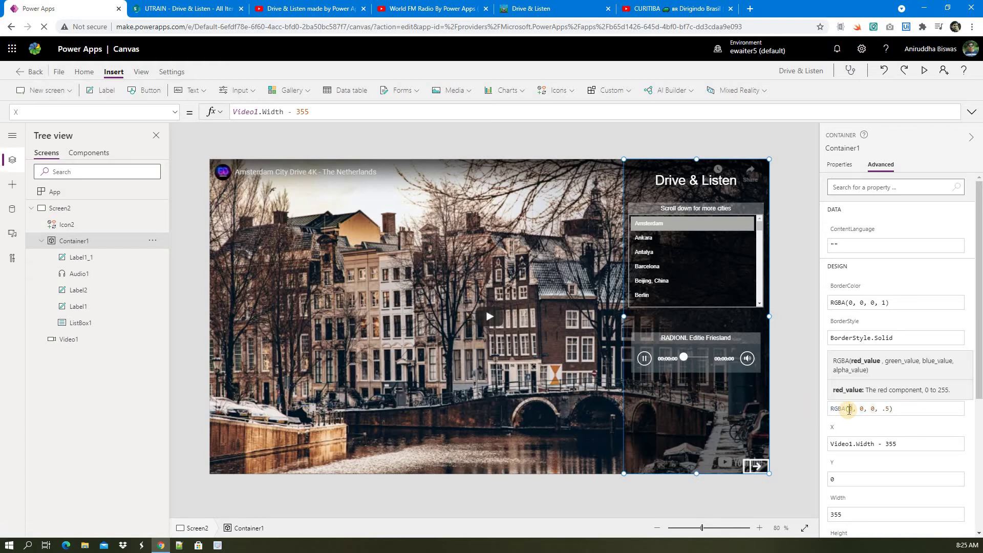
key("BackSpace")
type("255")
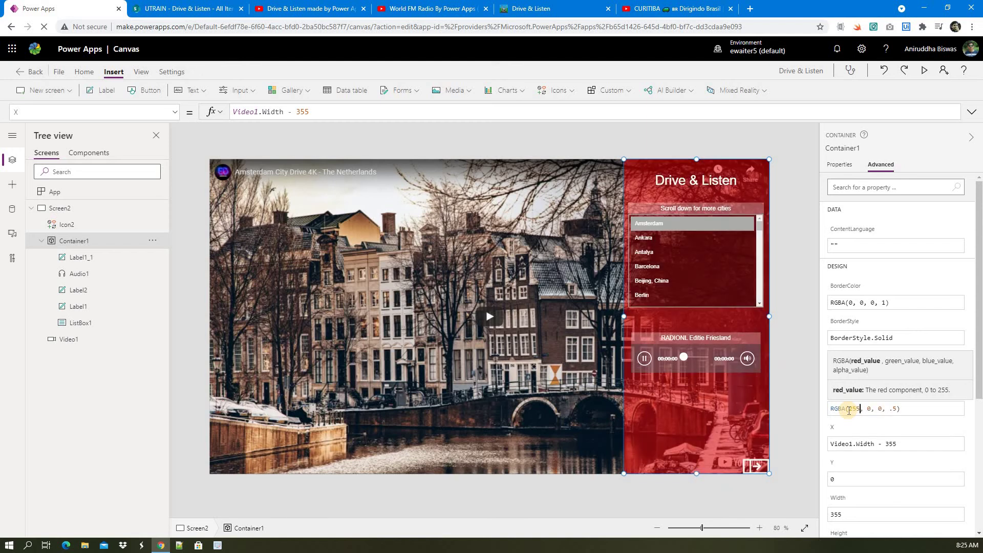
key("Delete")
key("Delete")
key("Delete")
type("0")
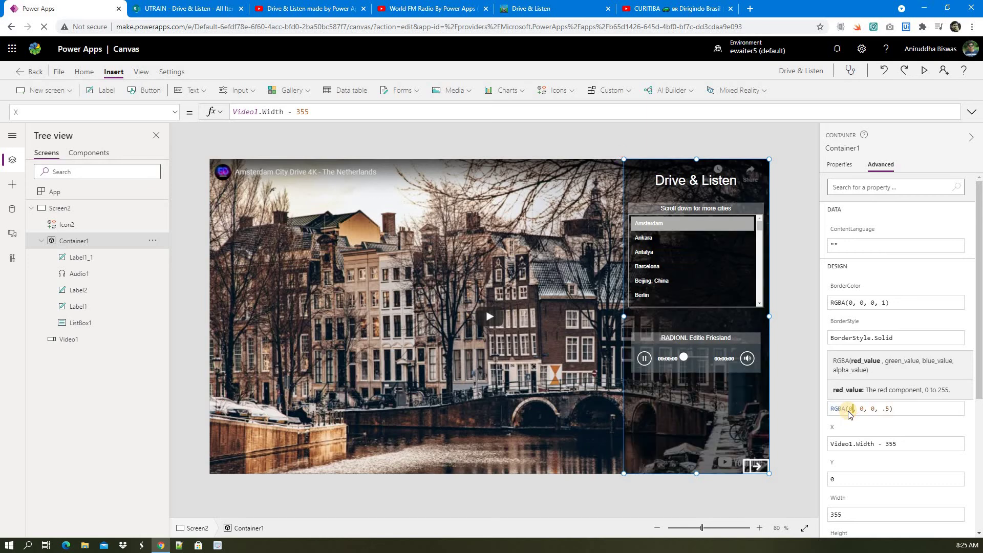
Select the Audio1 control and examine its advanced design properties, including the Fill formula.
left_click(726, 370)
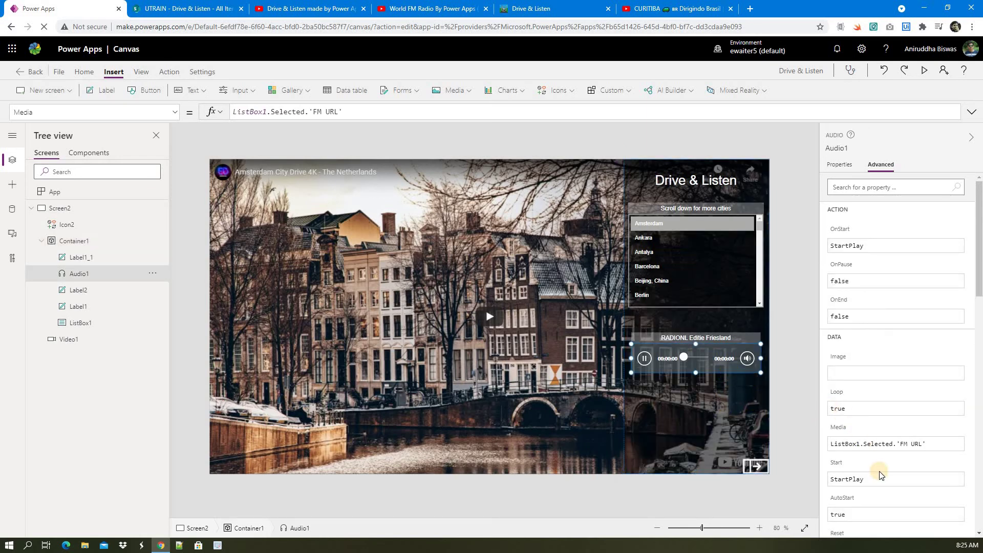
scroll(880, 475, "down", 10)
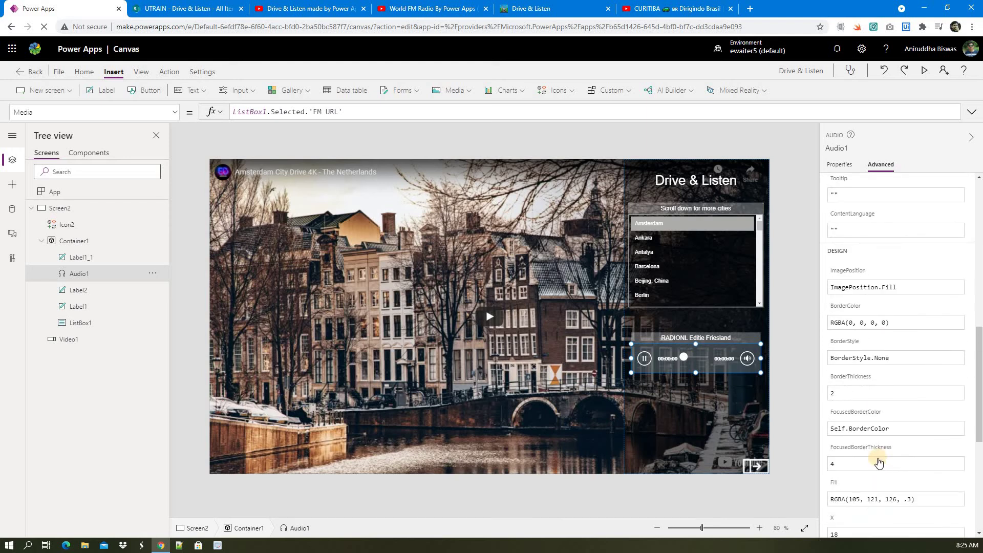
scroll(879, 463, "down", 3)
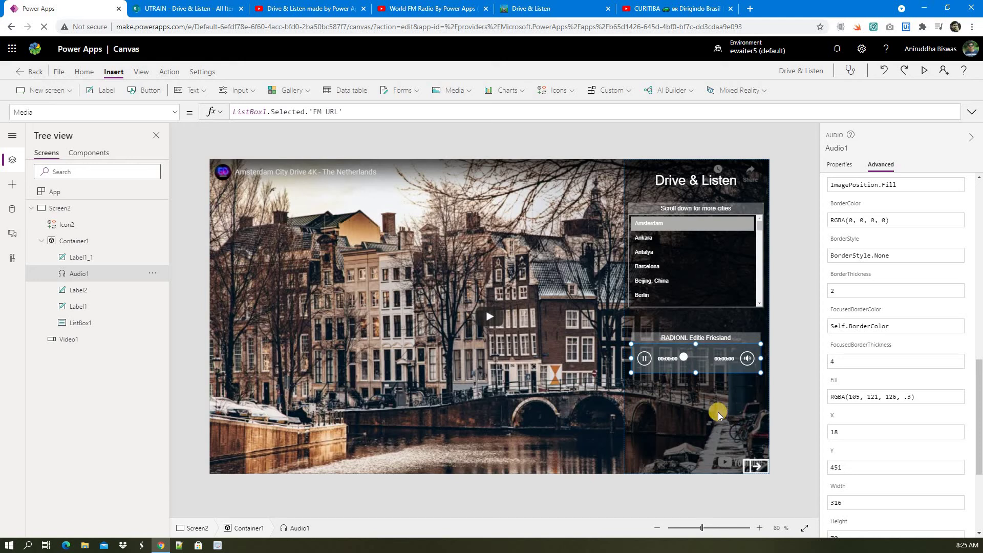
Select the city list box and display the formula of its OnChange property.
left_click(708, 249)
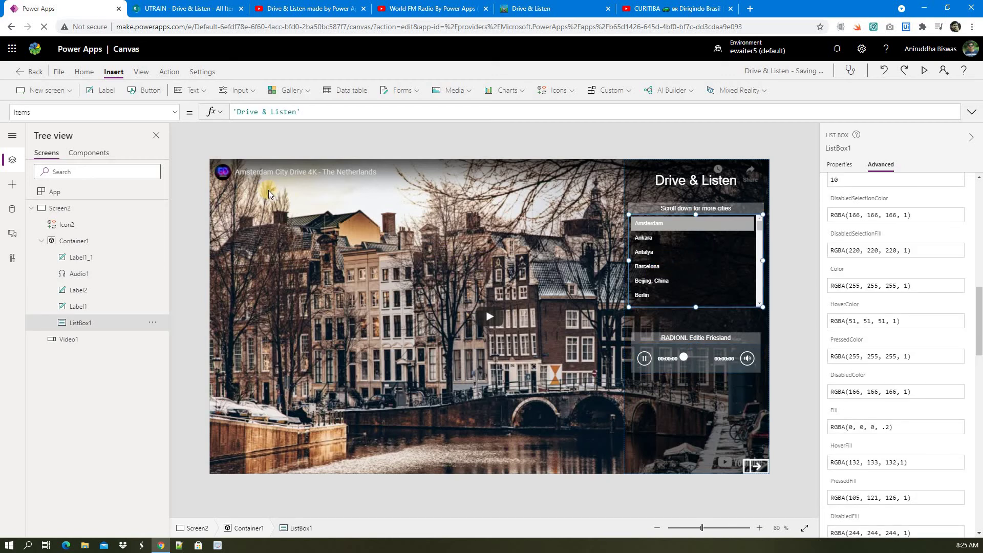
left_click(176, 113)
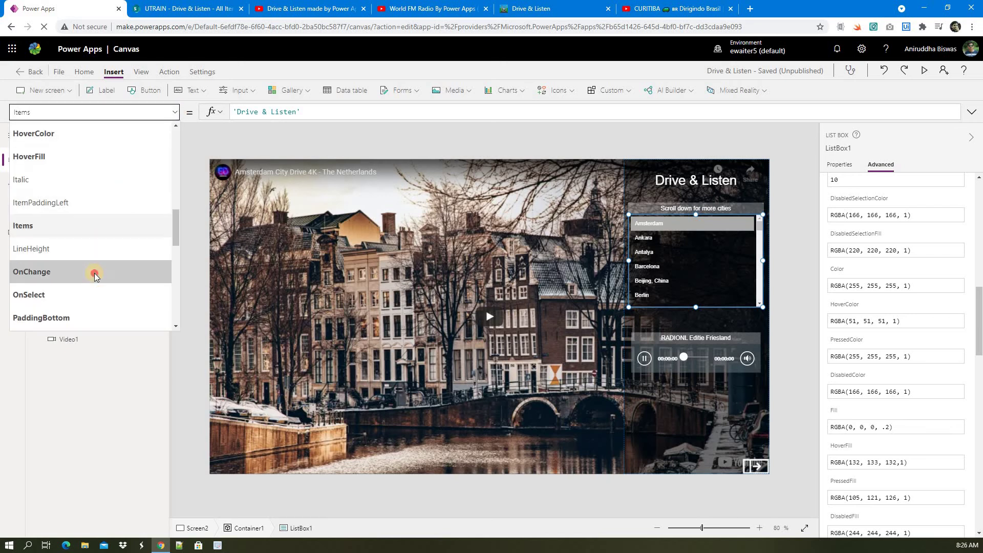
left_click(95, 272)
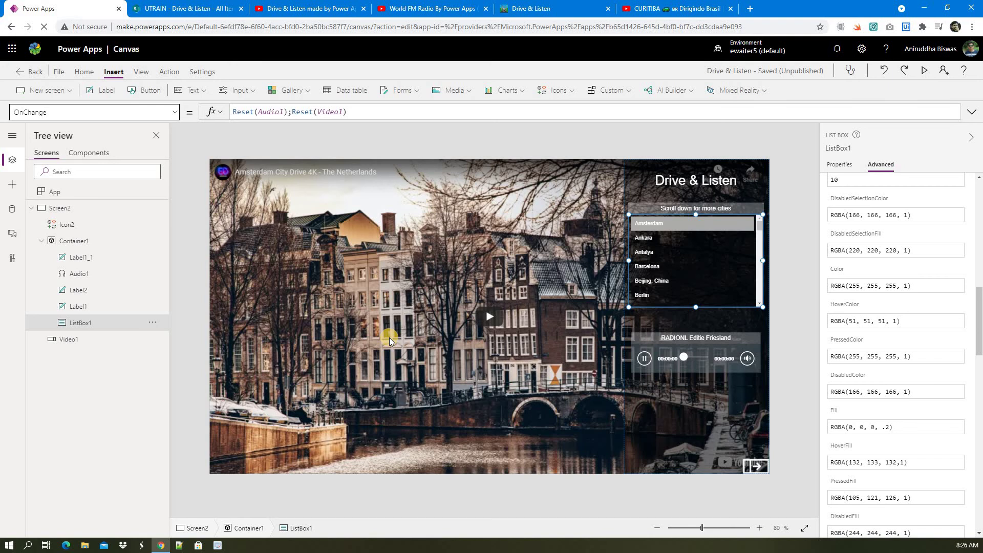
Preview the app and test the city list by selecting Beijing, China and Mumbai.
left_click(925, 70)
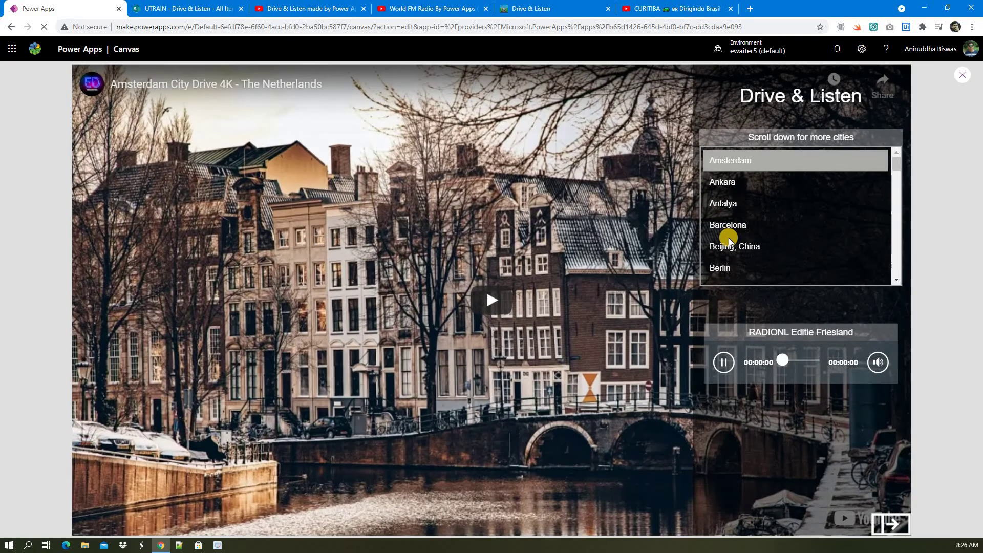
left_click(728, 241)
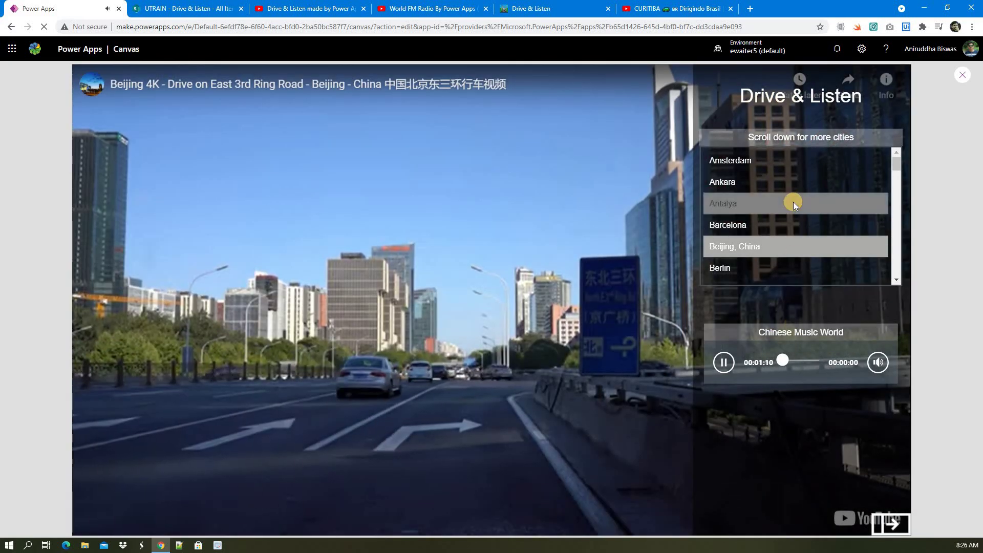
scroll(794, 202, "down", 8)
scroll(793, 201, "down", 15)
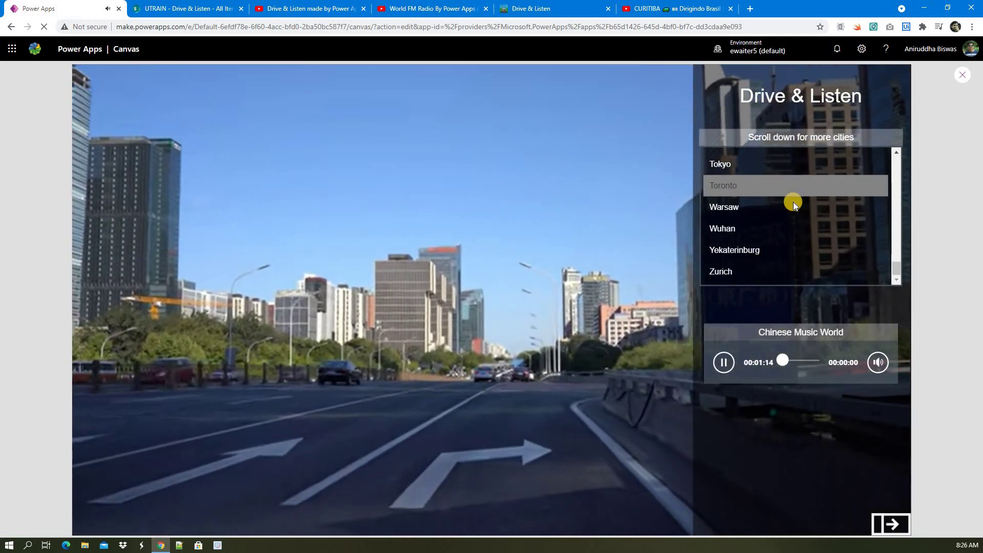
scroll(794, 202, "up", 5)
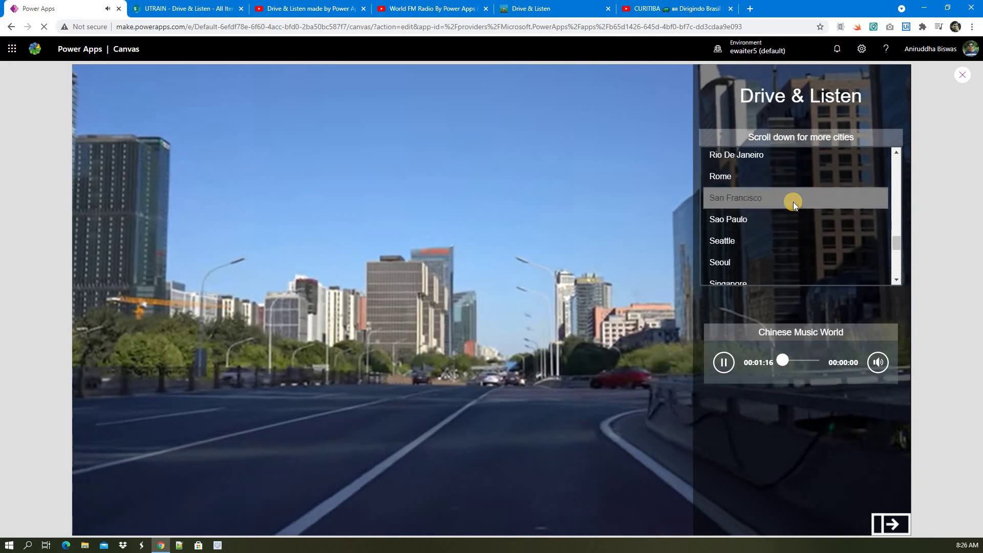
scroll(794, 202, "up", 5)
left_click(788, 205)
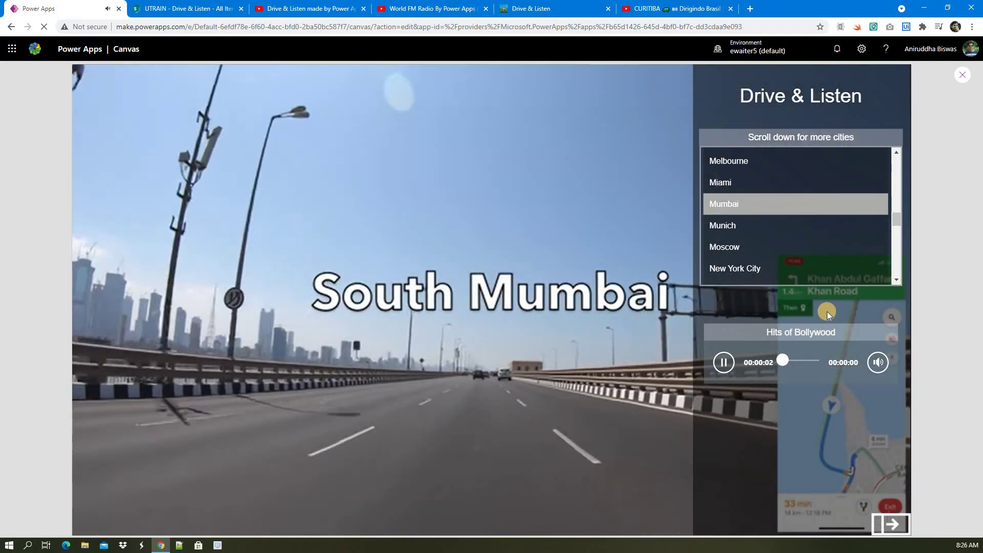
Pause the radio audio for Mumbai and restart the app preview.
left_click(724, 364)
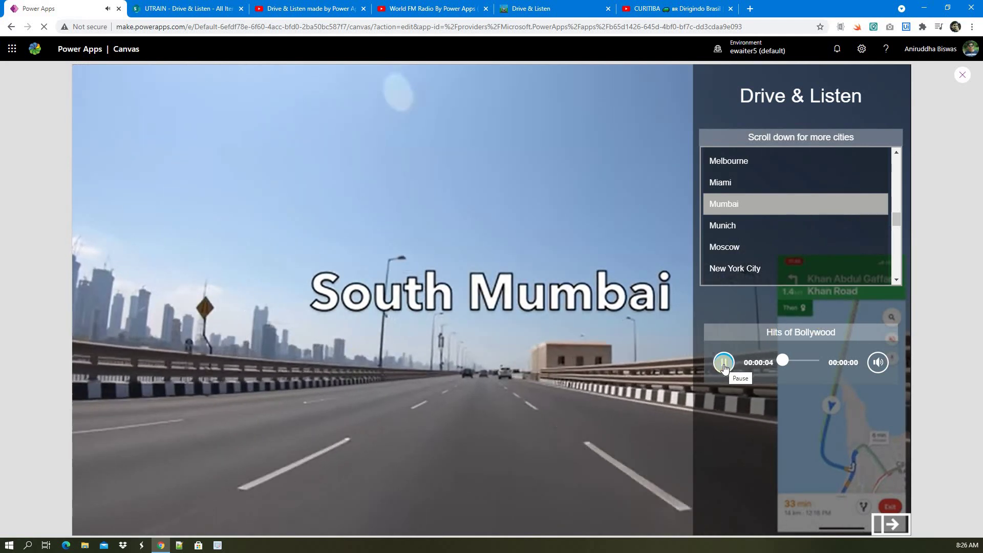
left_click(964, 75)
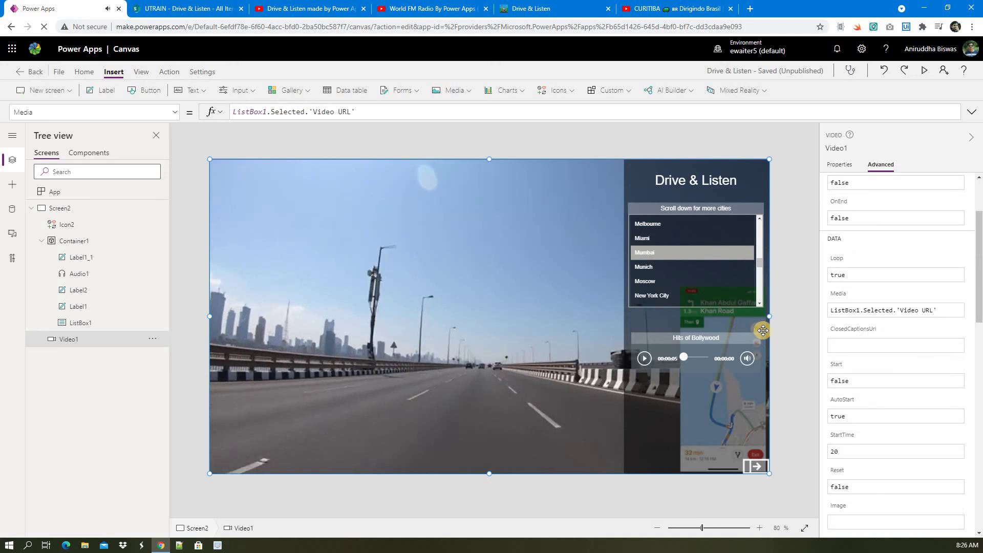
key("F5")
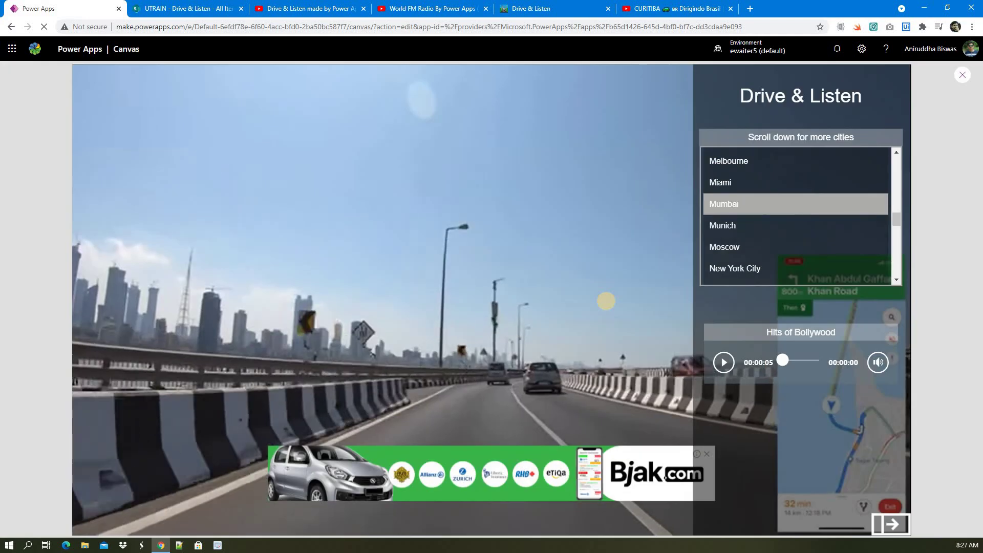